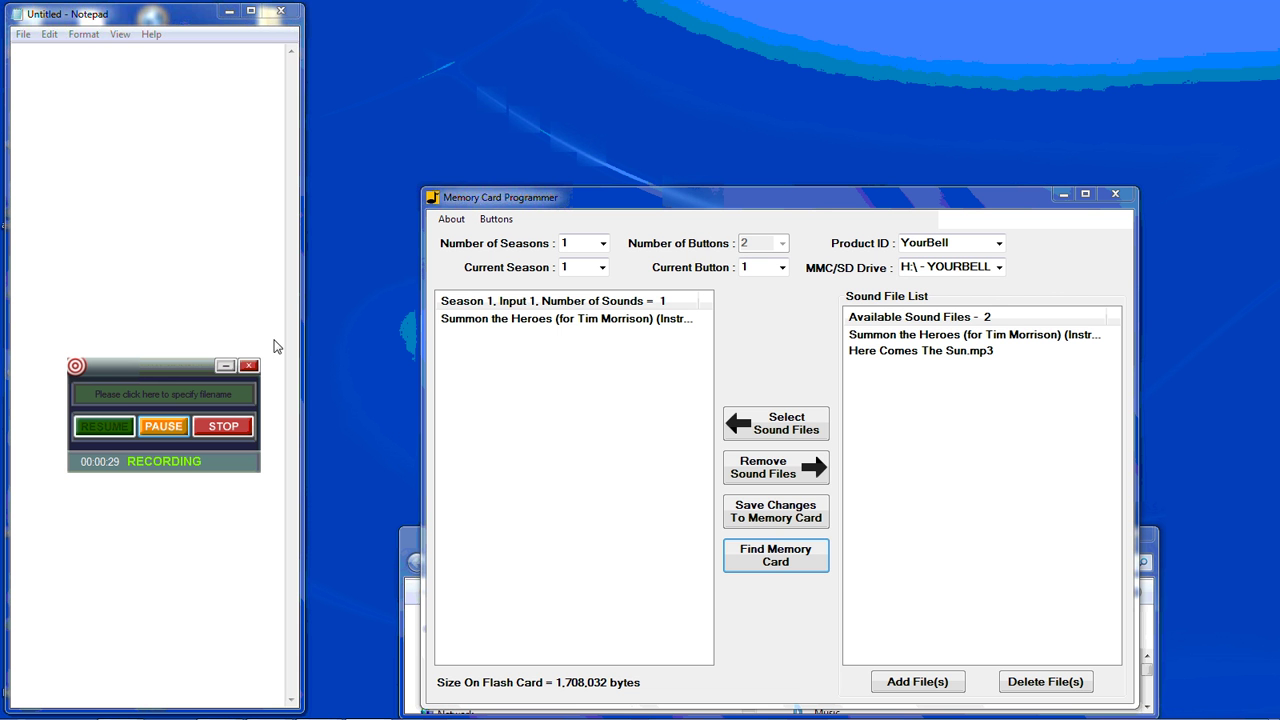
{"action": "left_click", "coordinate": [452, 219]}
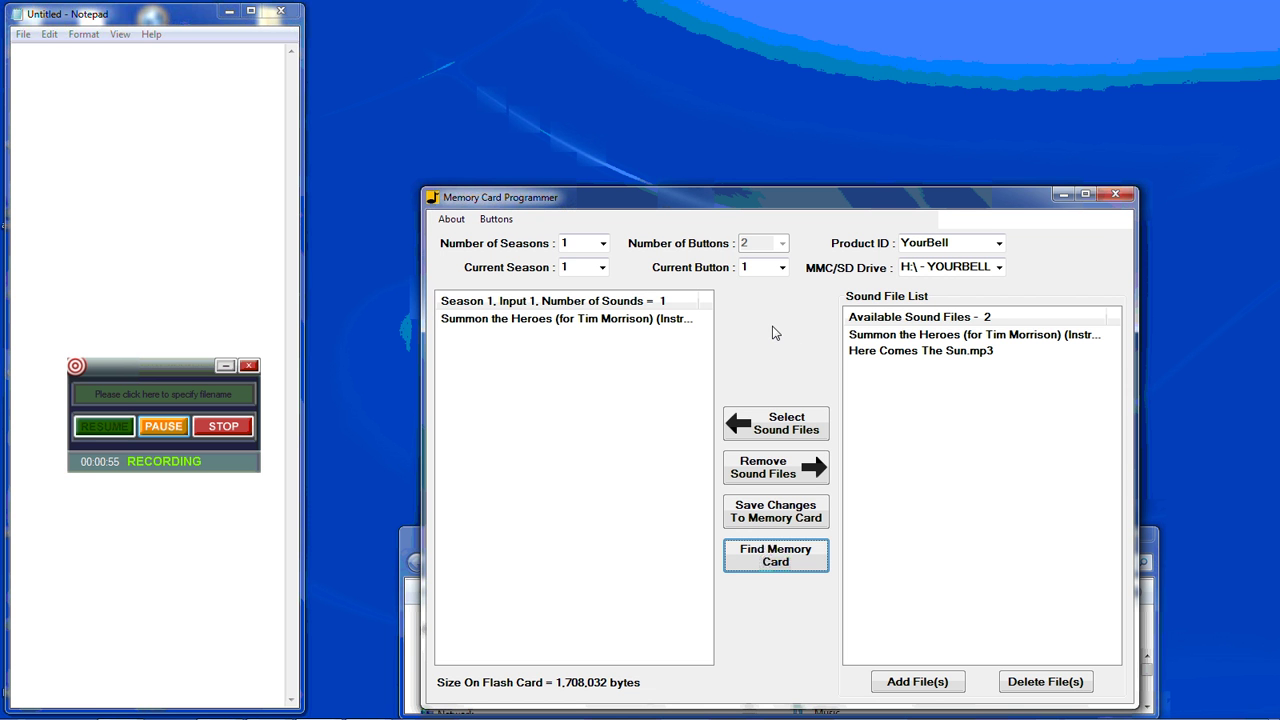
View the sounds assigned to button 2 of season 1 and return to button 1's list
{"action": "left_click", "coordinate": [781, 267]}
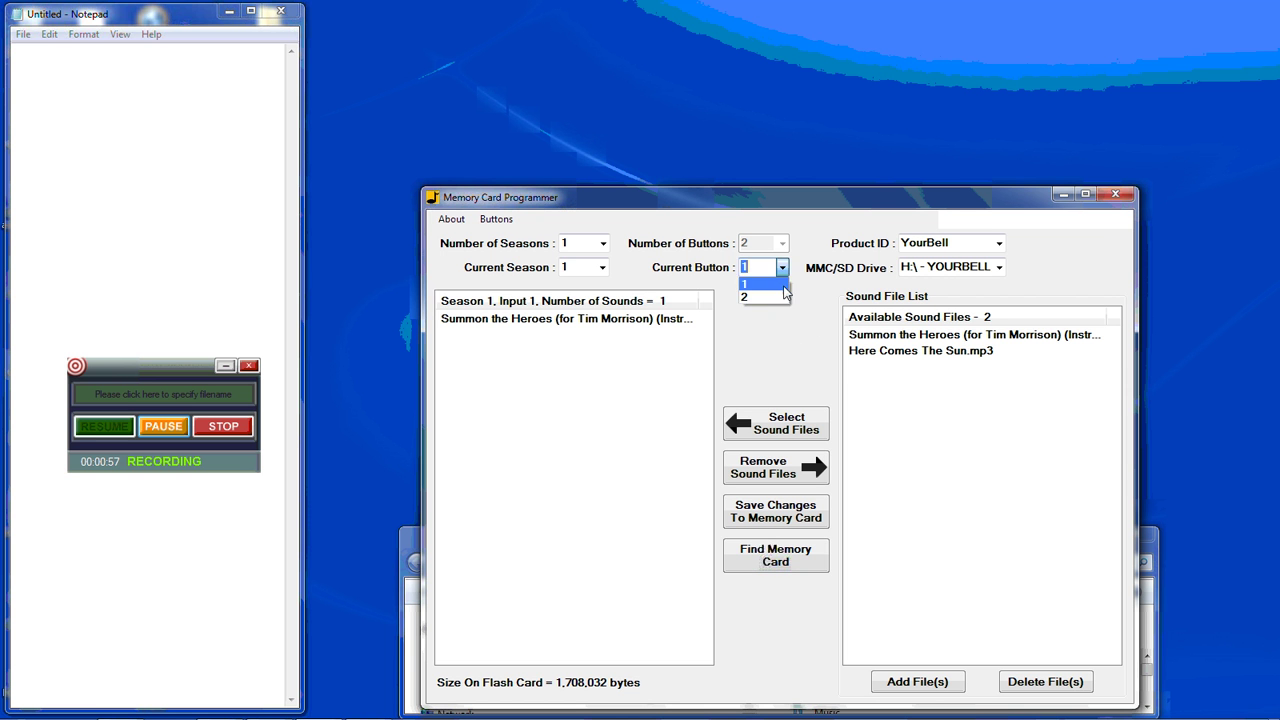
{"action": "left_click", "coordinate": [778, 298]}
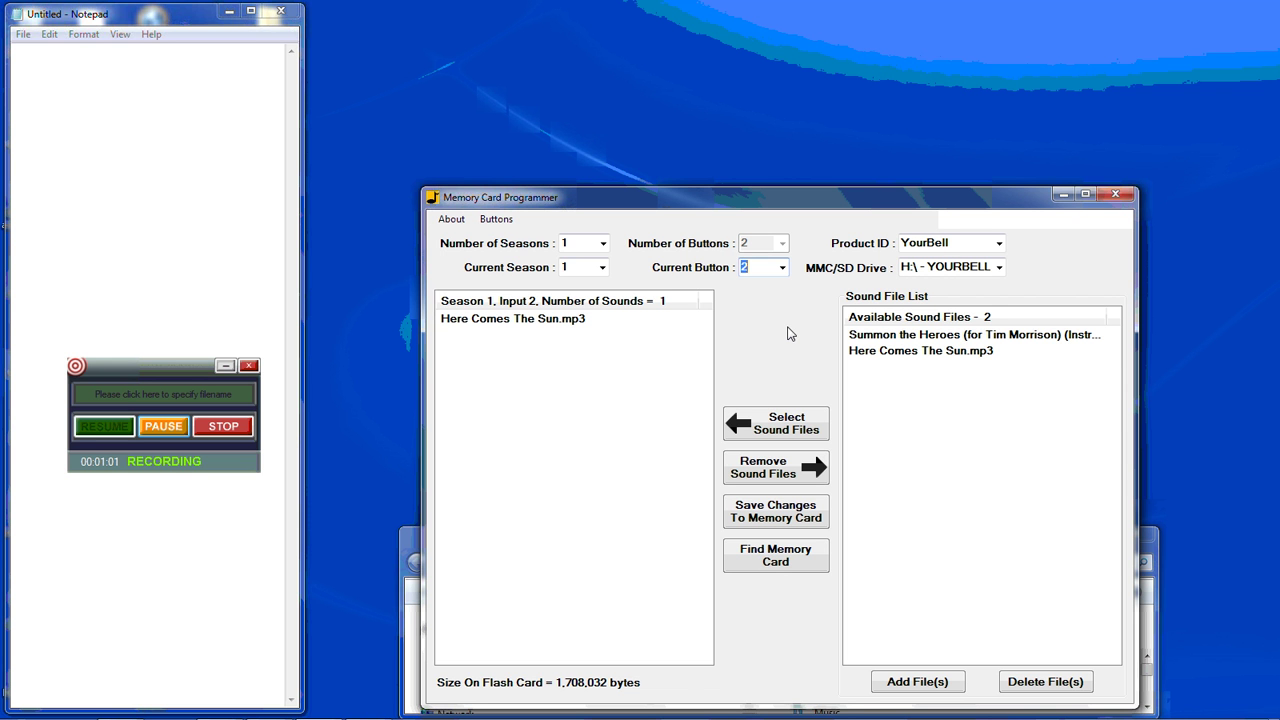
{"action": "left_click", "coordinate": [781, 267]}
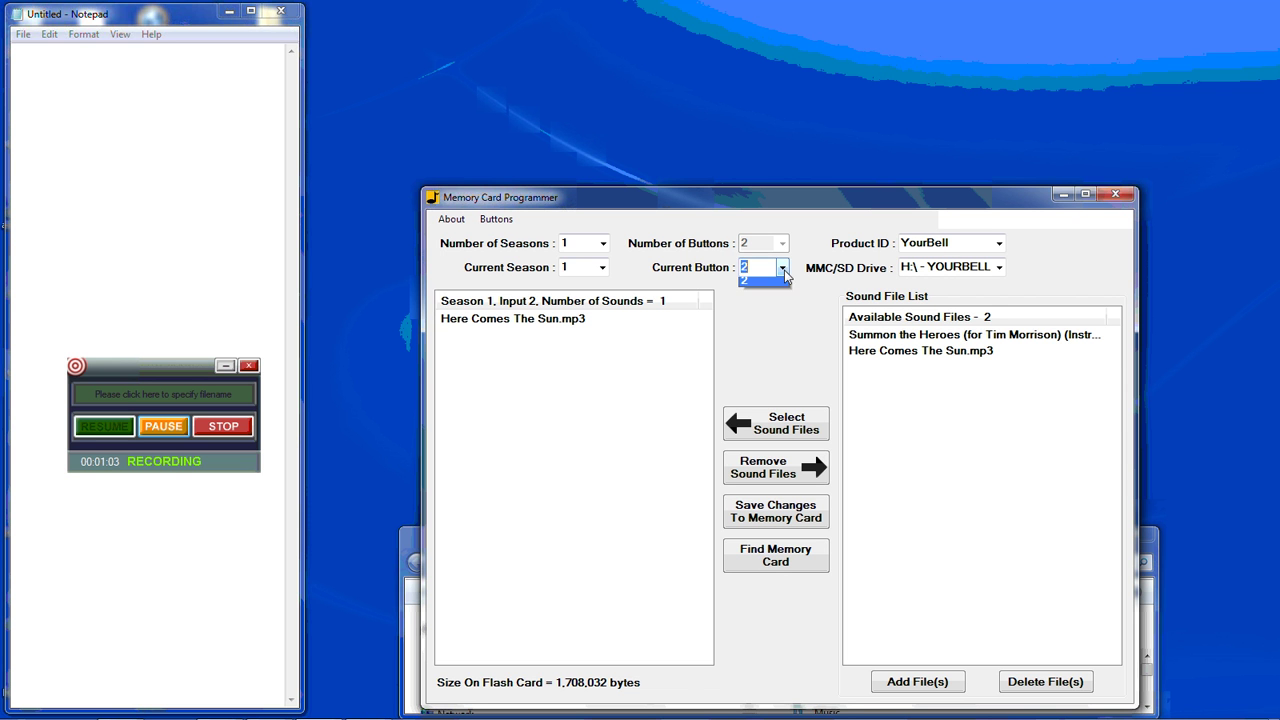
{"action": "left_click", "coordinate": [784, 285]}
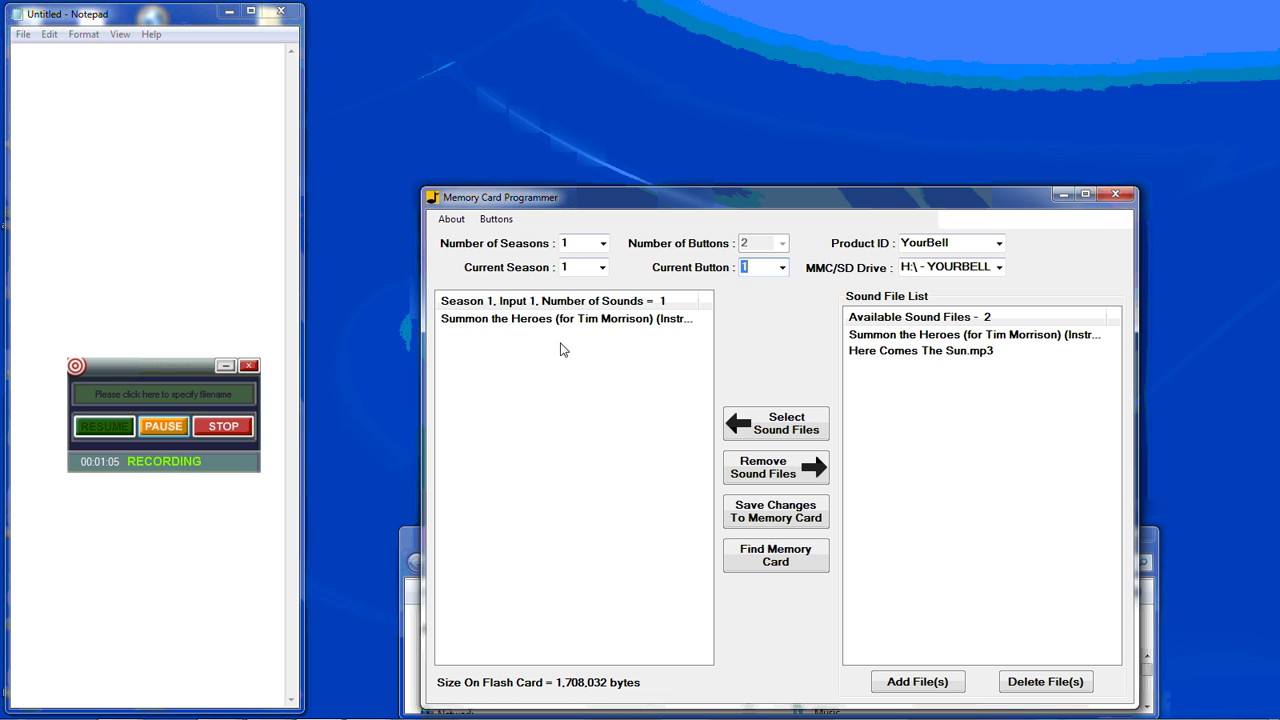
Remove the Summon the Heroes sound from season 1's button 1 and Here Comes The Sun.mp3 from its button 2
{"action": "left_click", "coordinate": [535, 320]}
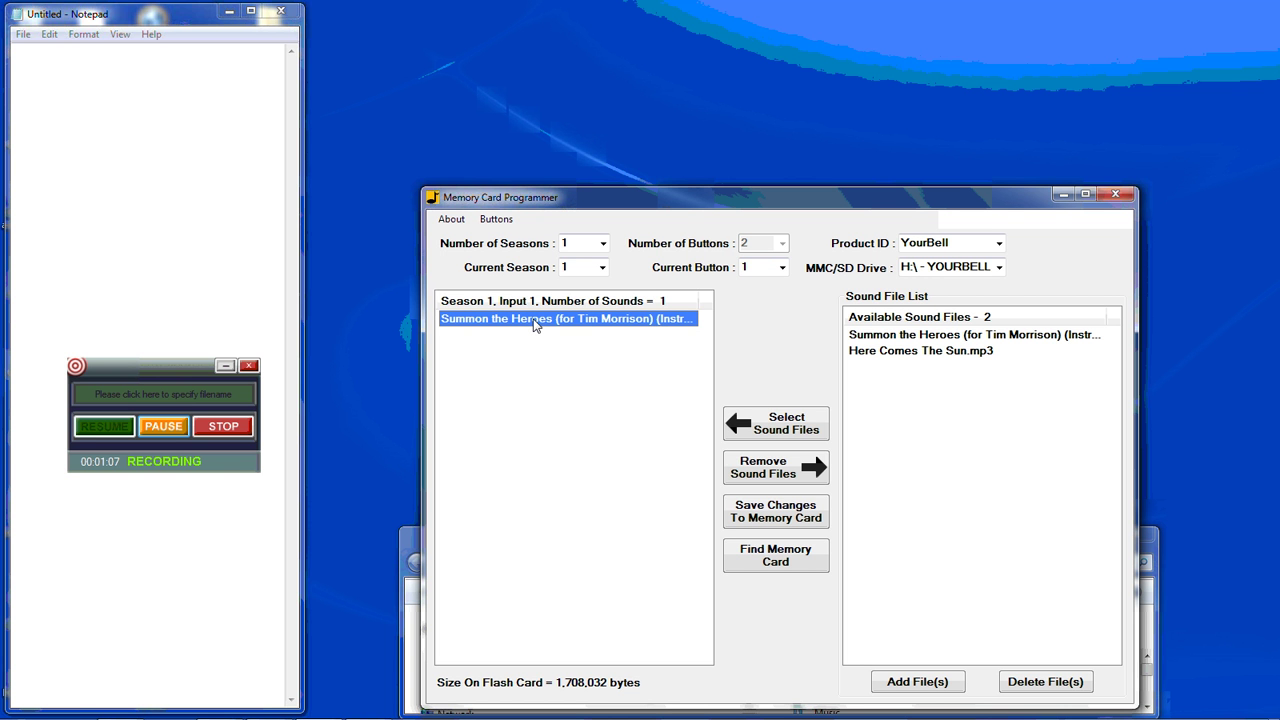
{"action": "left_click", "coordinate": [769, 475]}
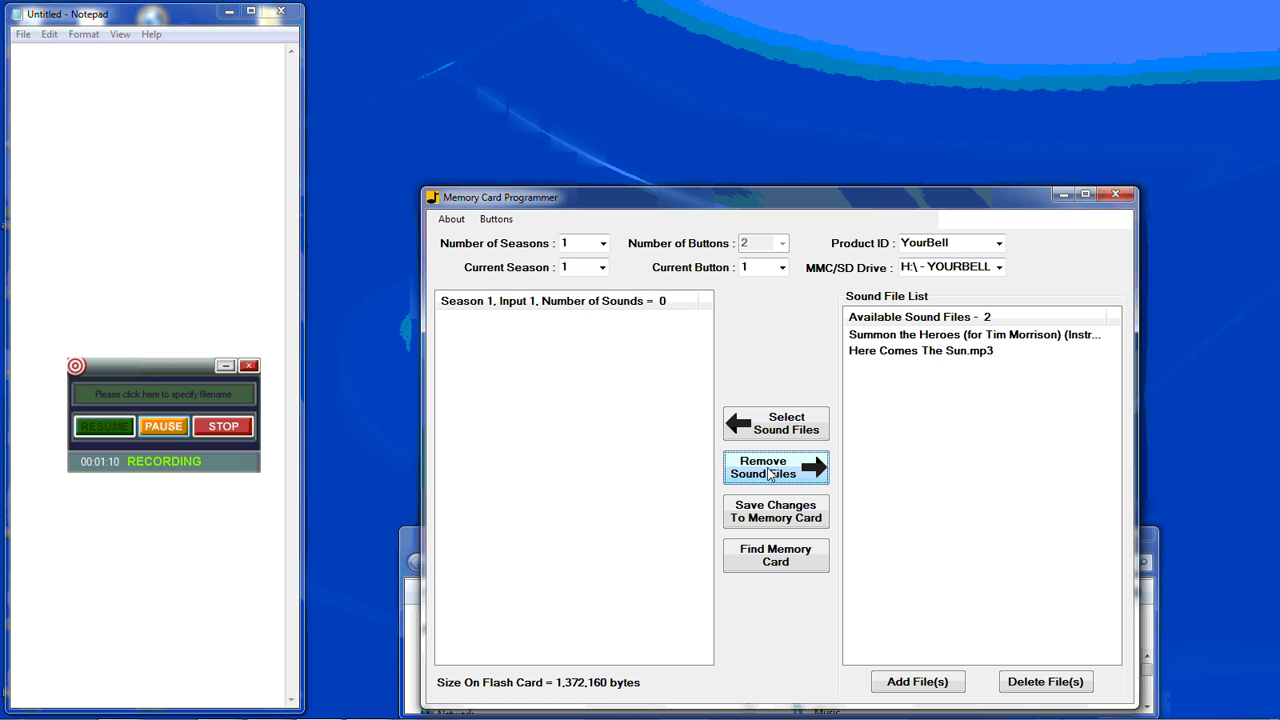
{"action": "left_click", "coordinate": [782, 267]}
{"action": "left_click", "coordinate": [764, 297]}
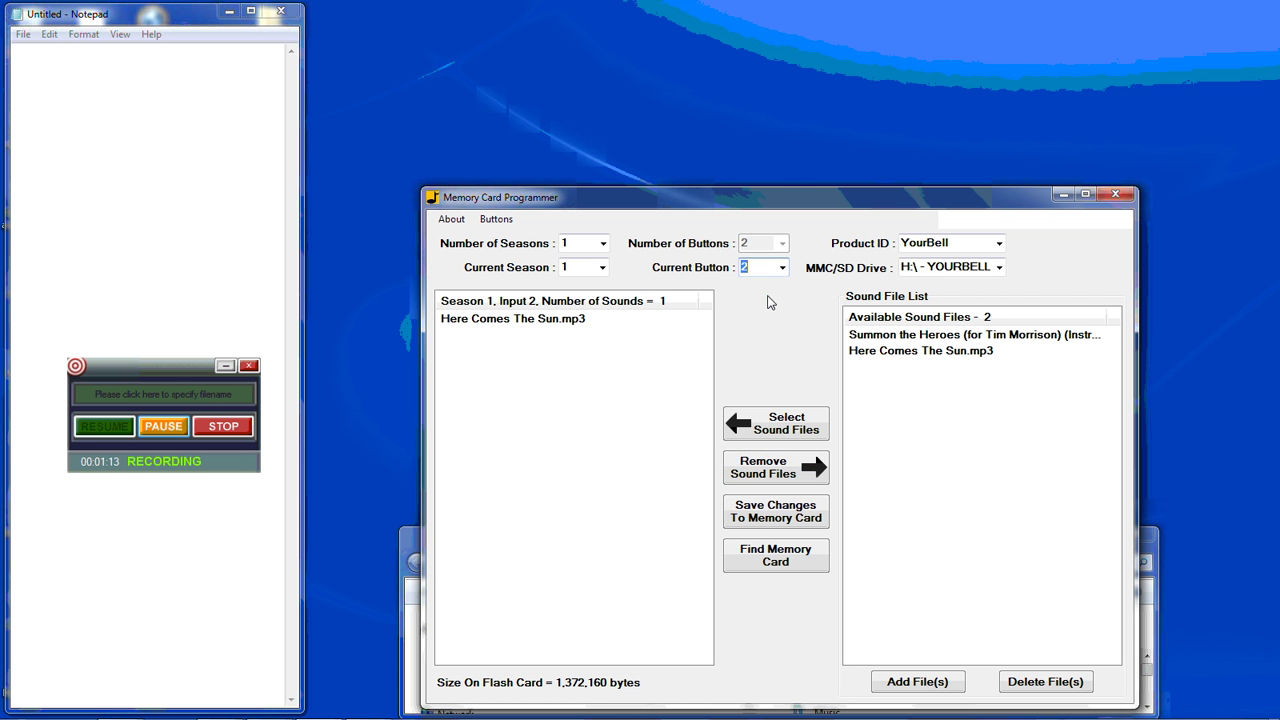
{"action": "left_click", "coordinate": [518, 320]}
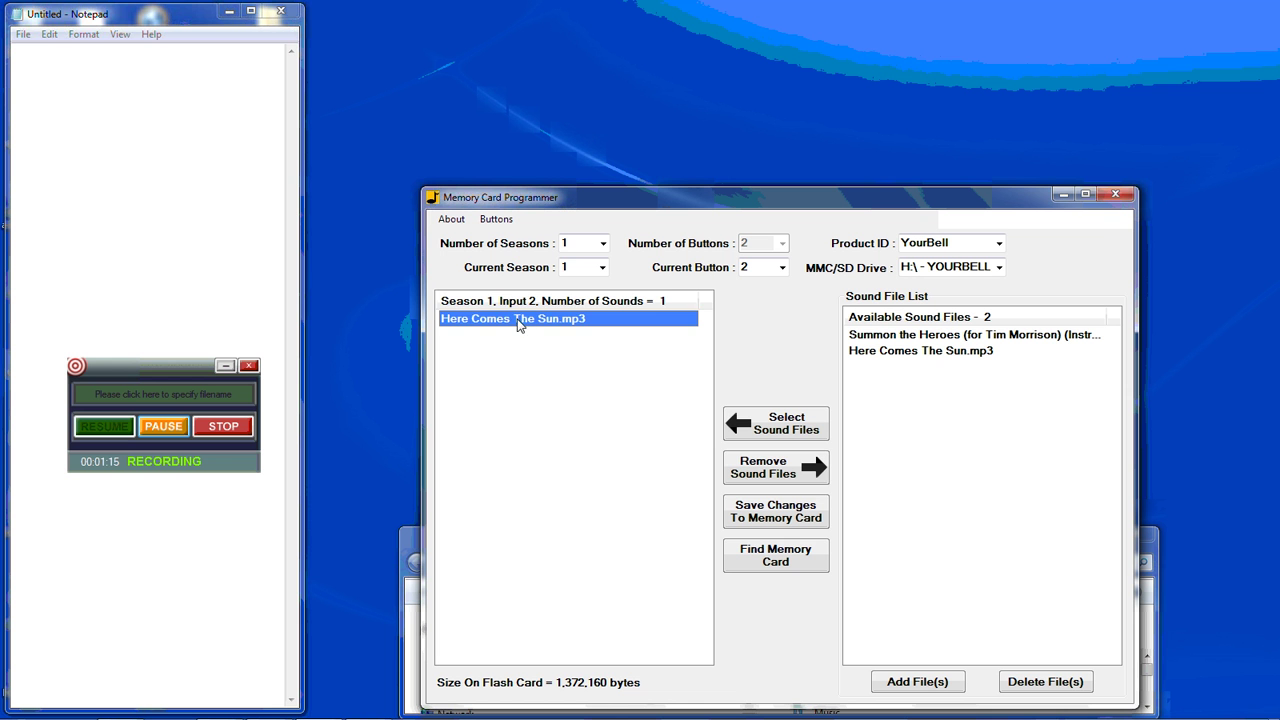
{"action": "left_click", "coordinate": [757, 470]}
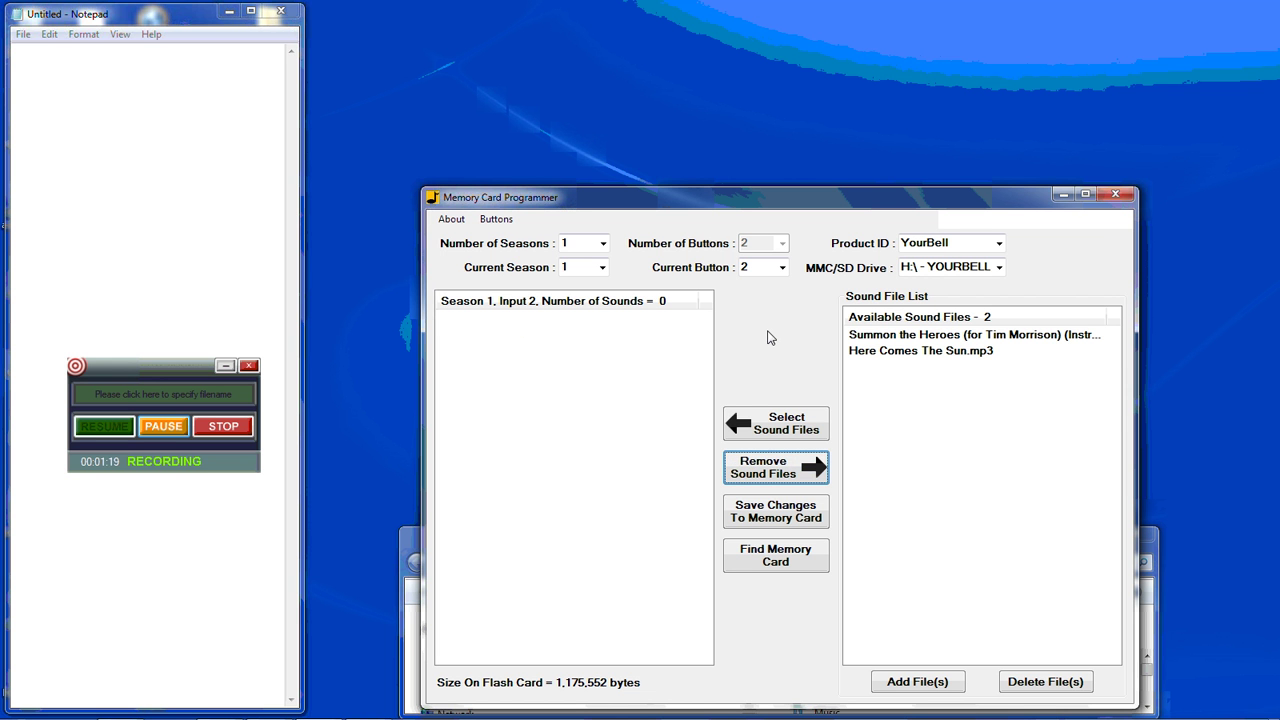
Set the number of seasons to 2 and make button 1 of season 1 the current button
{"action": "left_click", "coordinate": [603, 245]}
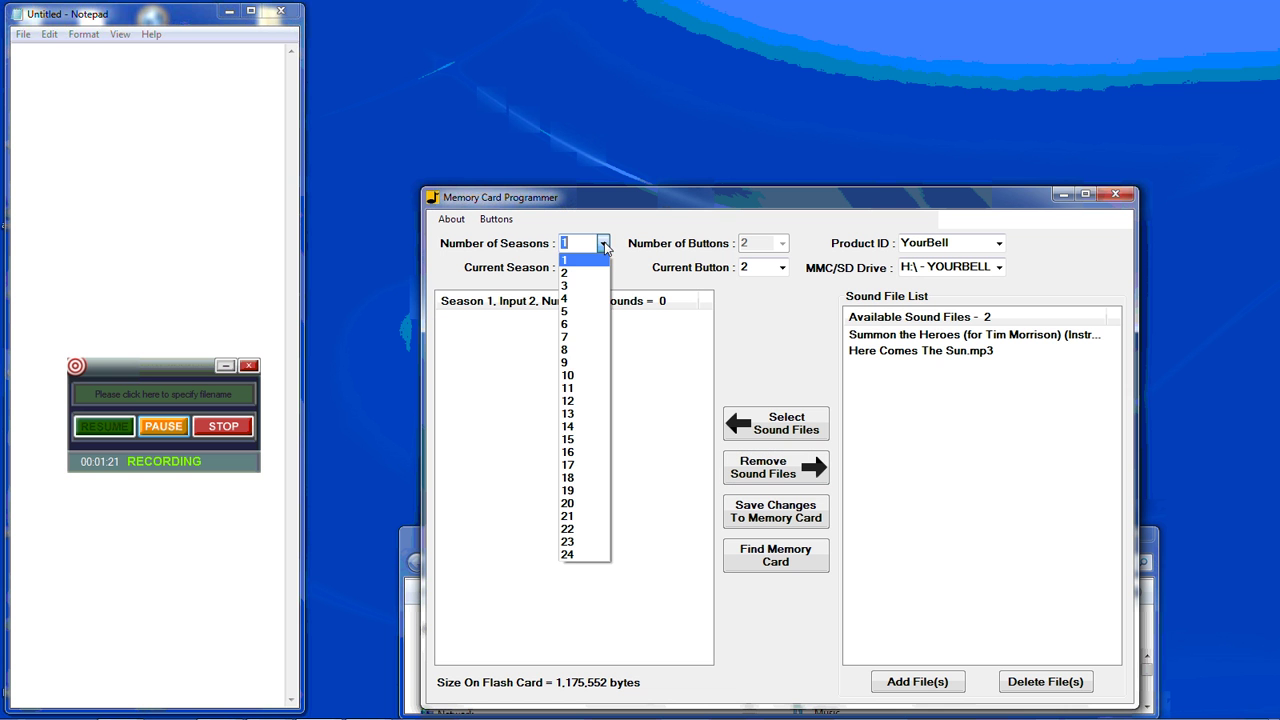
{"action": "left_click", "coordinate": [572, 273]}
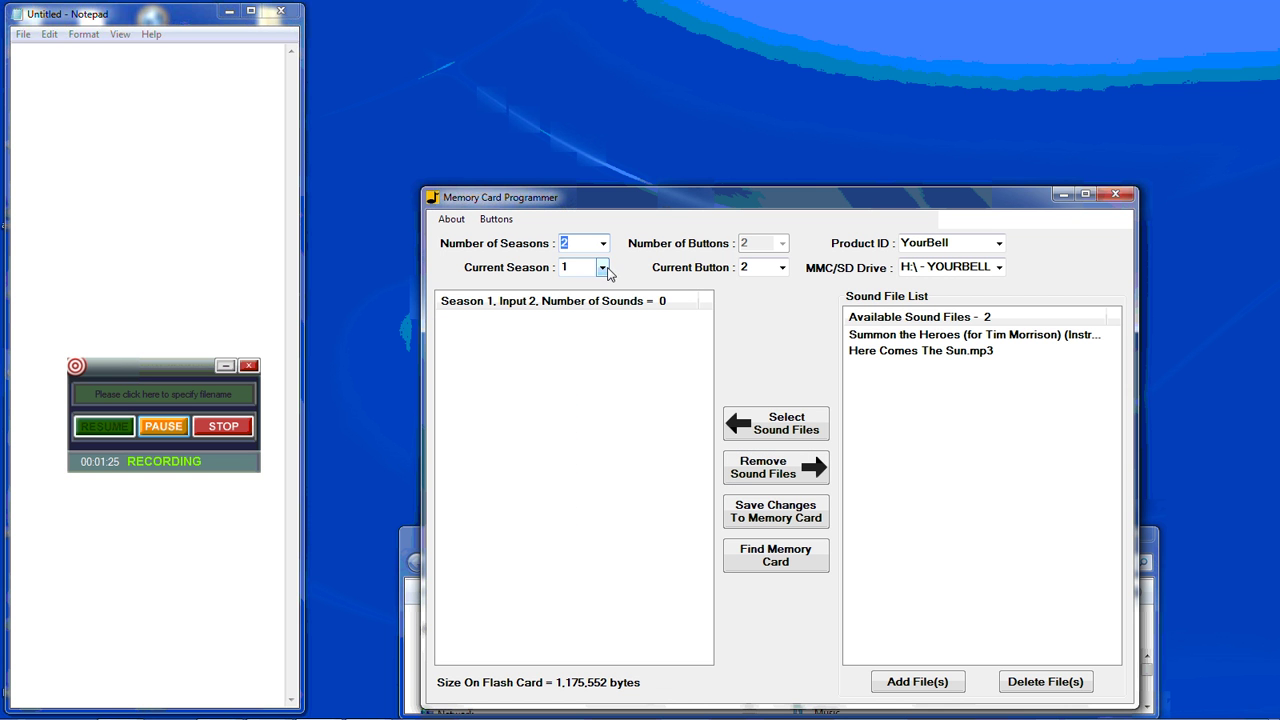
{"action": "left_click", "coordinate": [783, 268]}
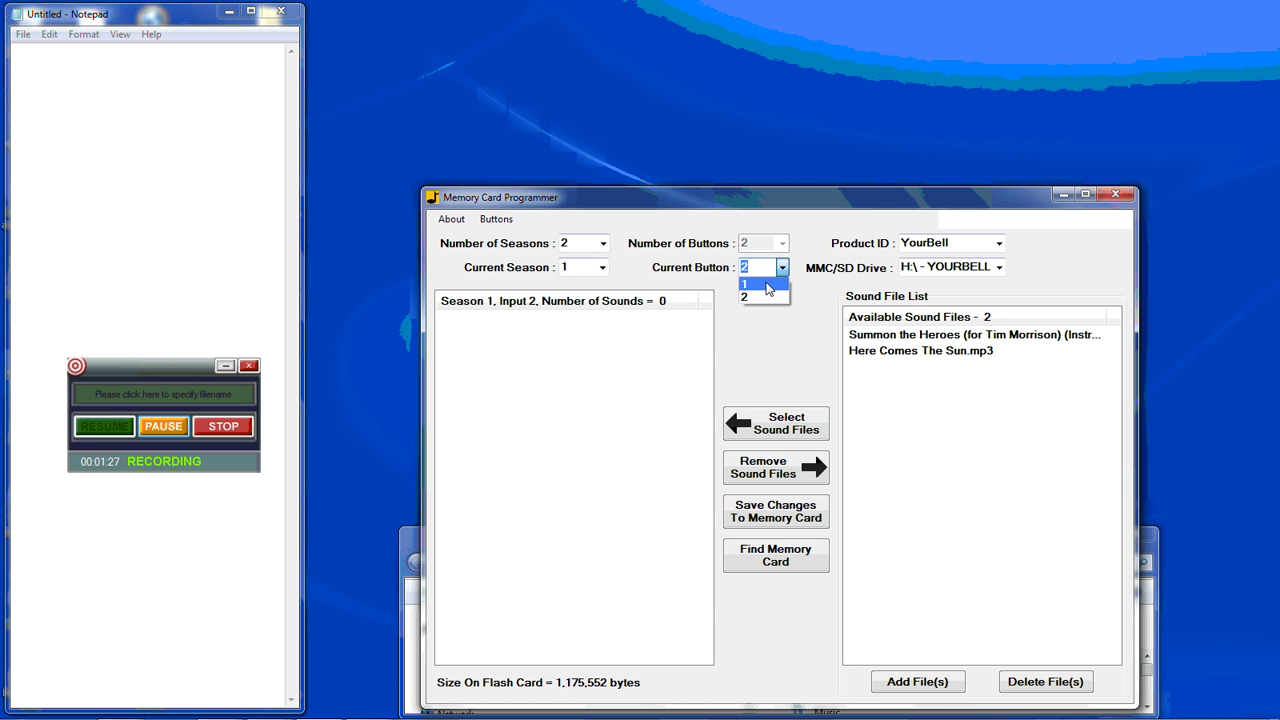
{"action": "left_click", "coordinate": [765, 283]}
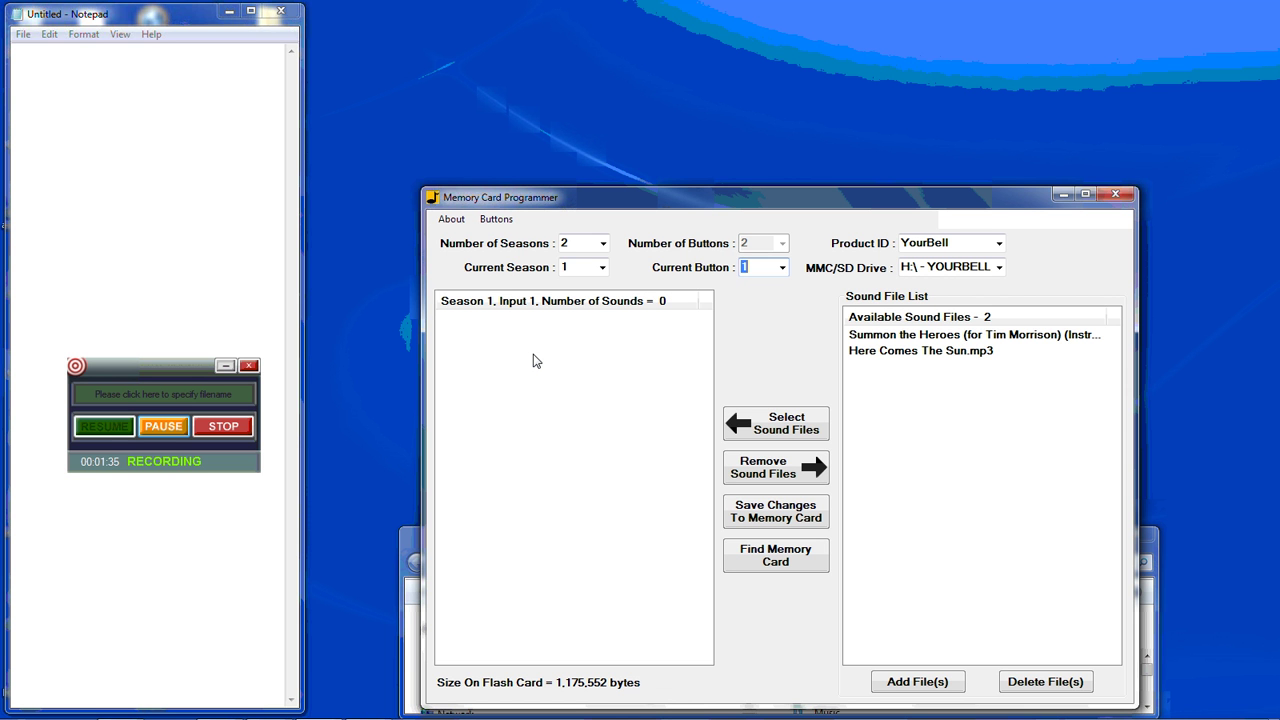
Add all four MP3 files from the Video_Example\Patriotic folder to the available sound files
{"action": "left_click", "coordinate": [917, 682]}
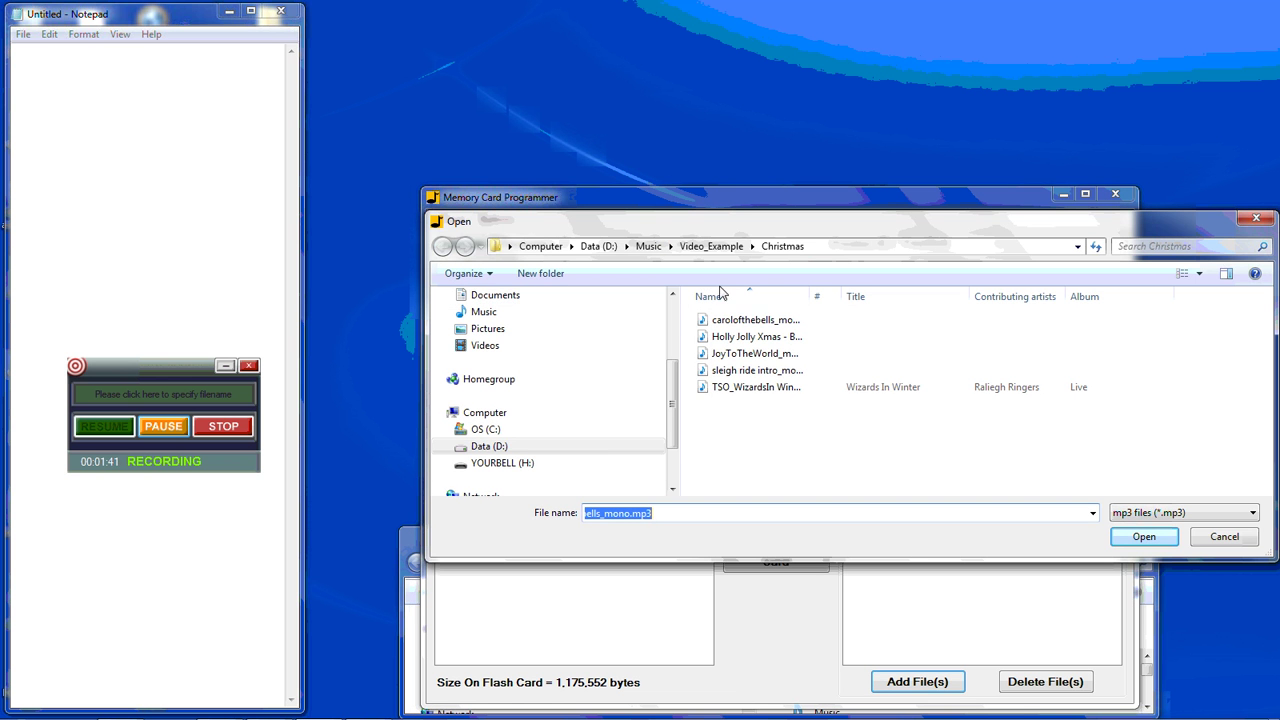
{"action": "left_click", "coordinate": [710, 246]}
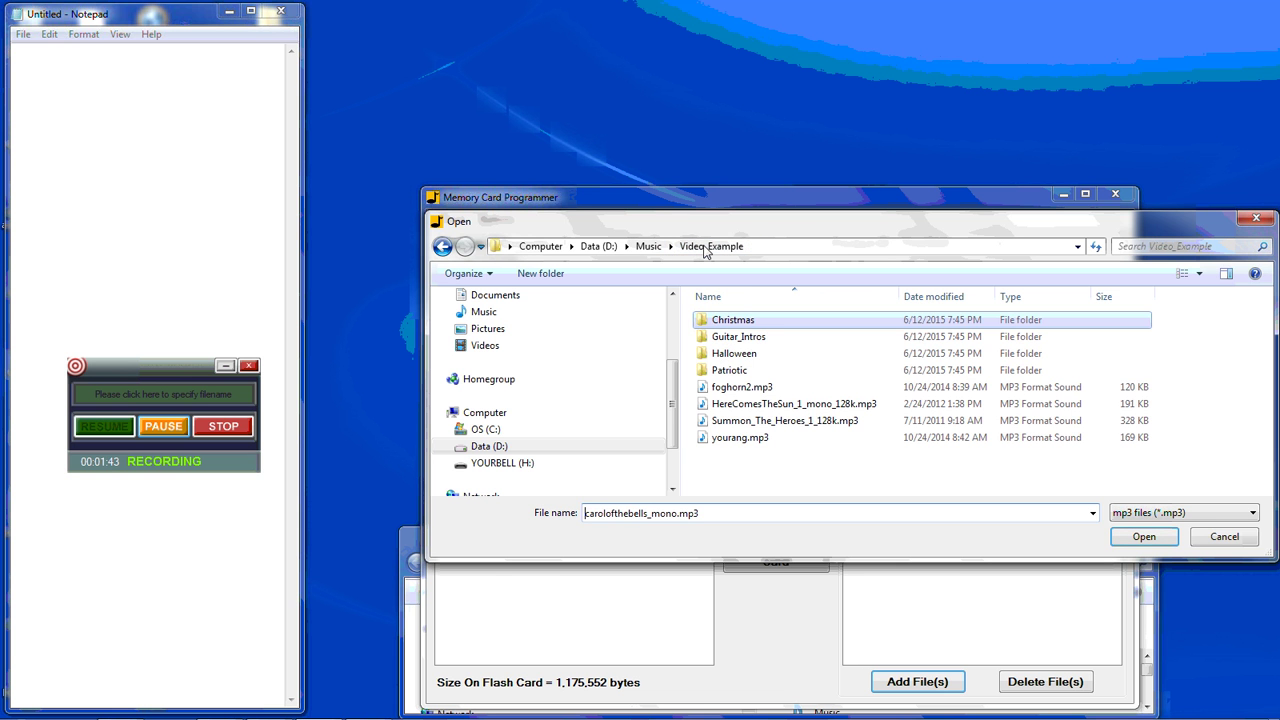
{"action": "double_click", "coordinate": [731, 372]}
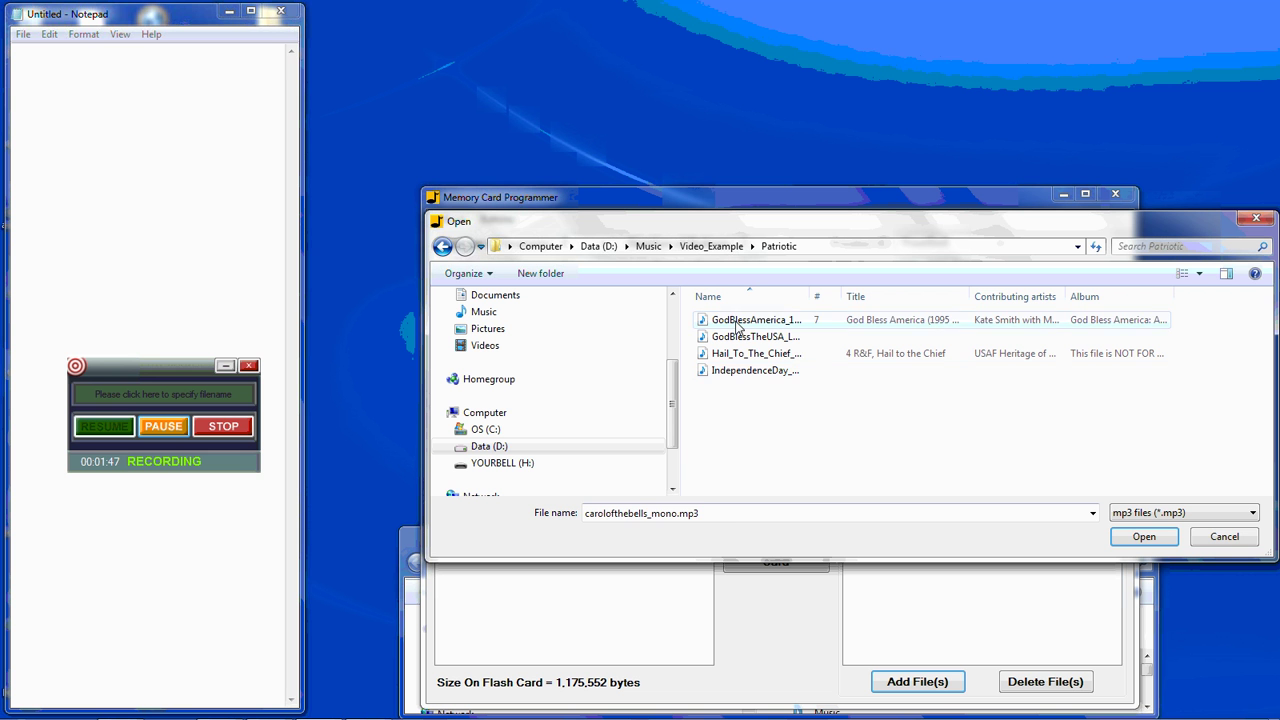
{"action": "left_click", "coordinate": [738, 323]}
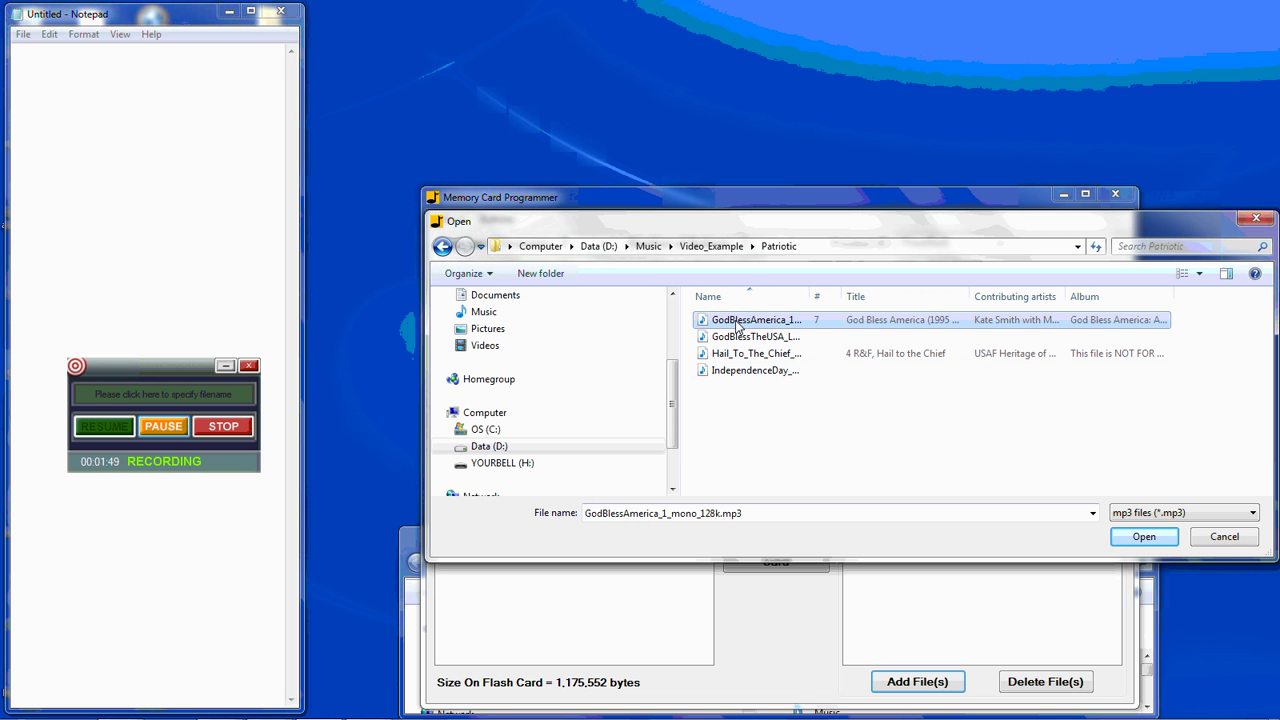
{"action": "left_click", "coordinate": [738, 372], "text": "shift"}
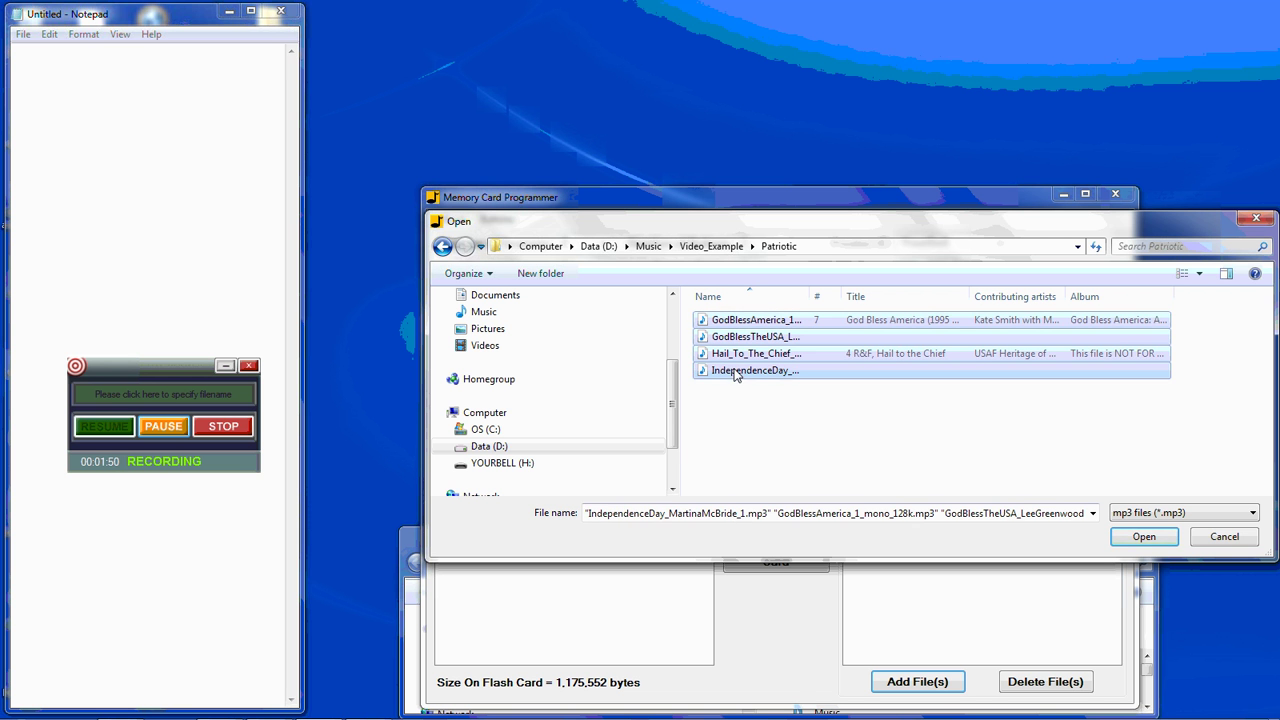
{"action": "left_click", "coordinate": [1144, 537]}
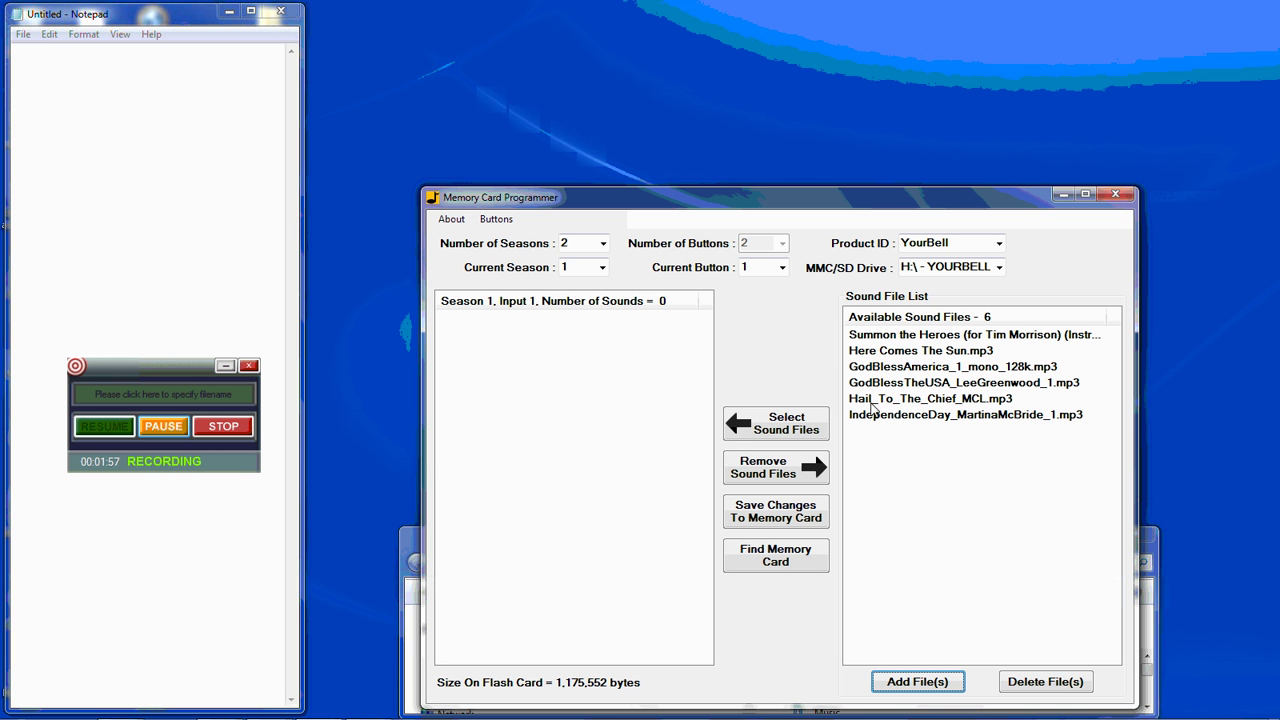
Assign GodBlessAmerica_1_mono_128k.mp3, GodBlessTheUSA_LeeGreenwood_1.mp3 and Hail_To_The_Chief_MCL.mp3 to button 1 of season 1
{"action": "left_click", "coordinate": [865, 367]}
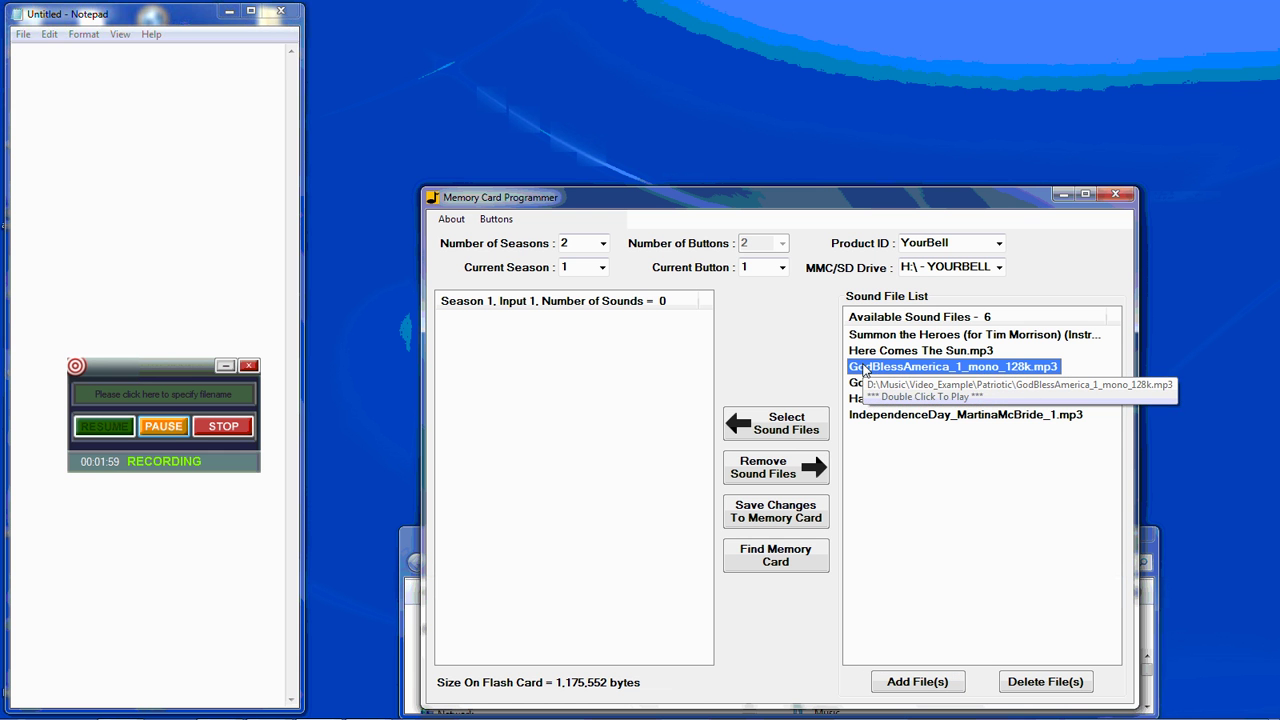
{"action": "left_click", "coordinate": [875, 402], "text": "shift"}
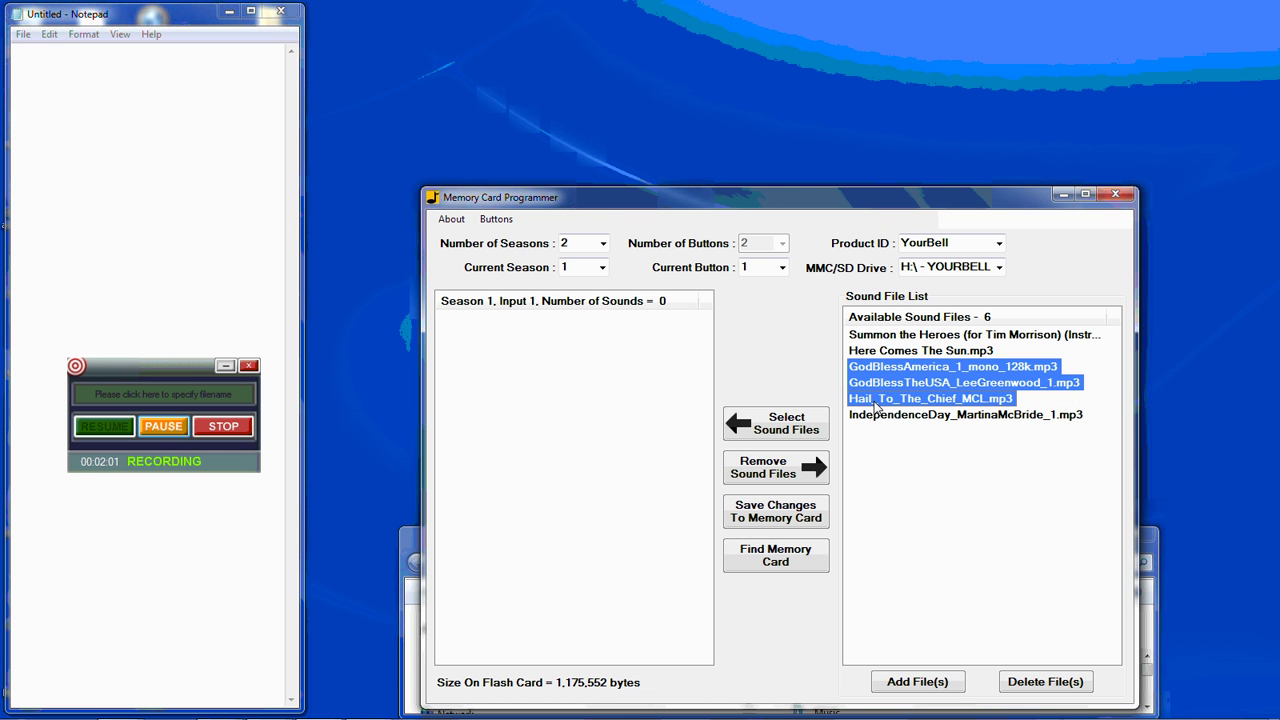
{"action": "left_click", "coordinate": [789, 427]}
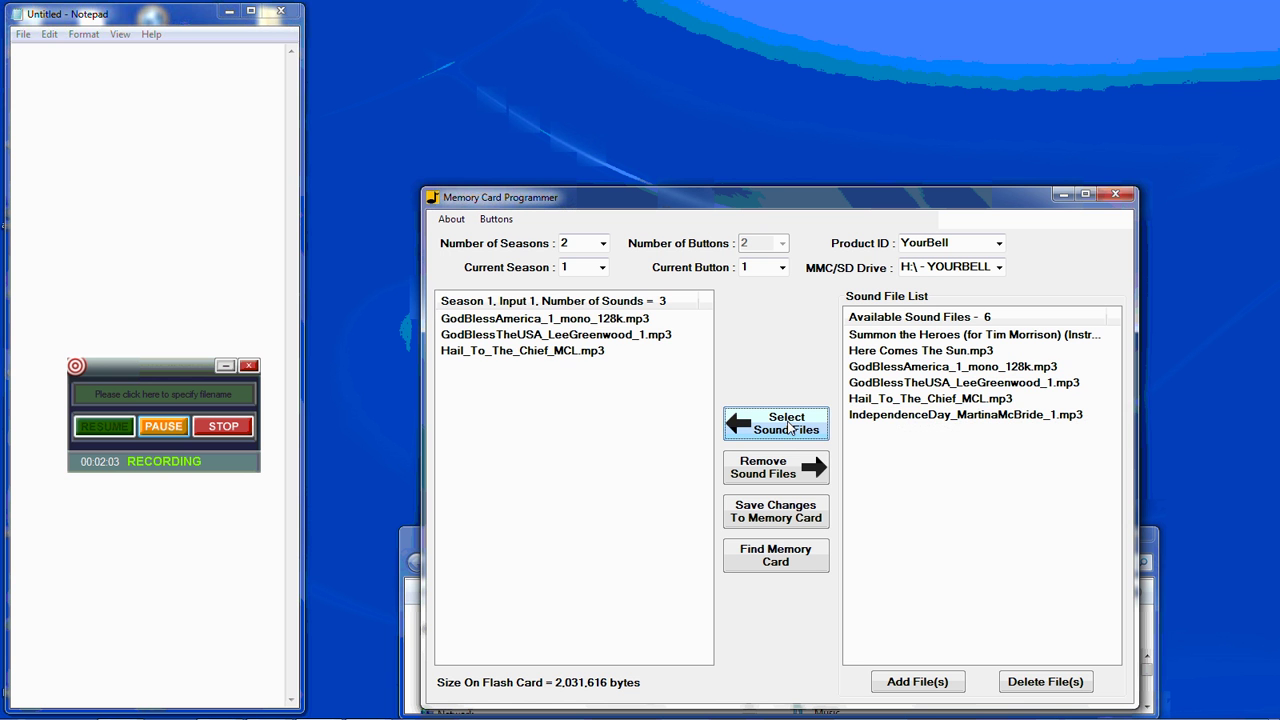
Assign IndependenceDay_MartinaMcBride_1.mp3 to button 2 of season 1
{"action": "left_click", "coordinate": [781, 267]}
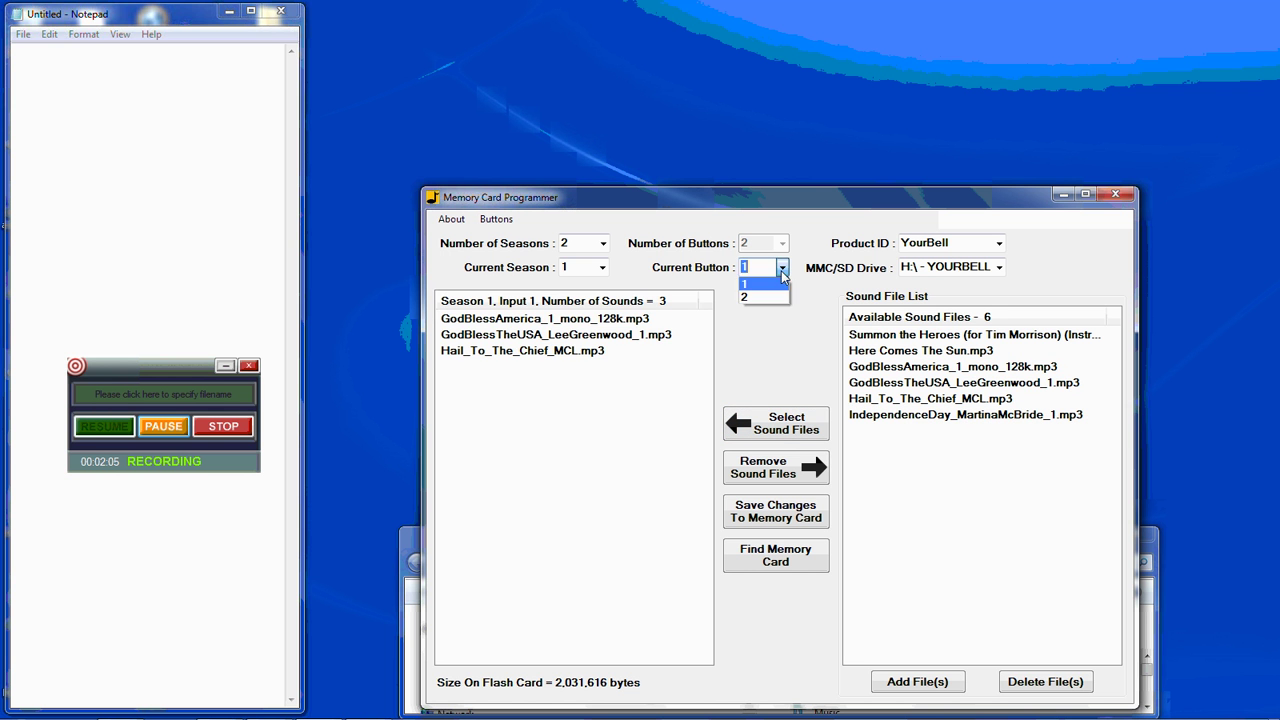
{"action": "left_click", "coordinate": [776, 297]}
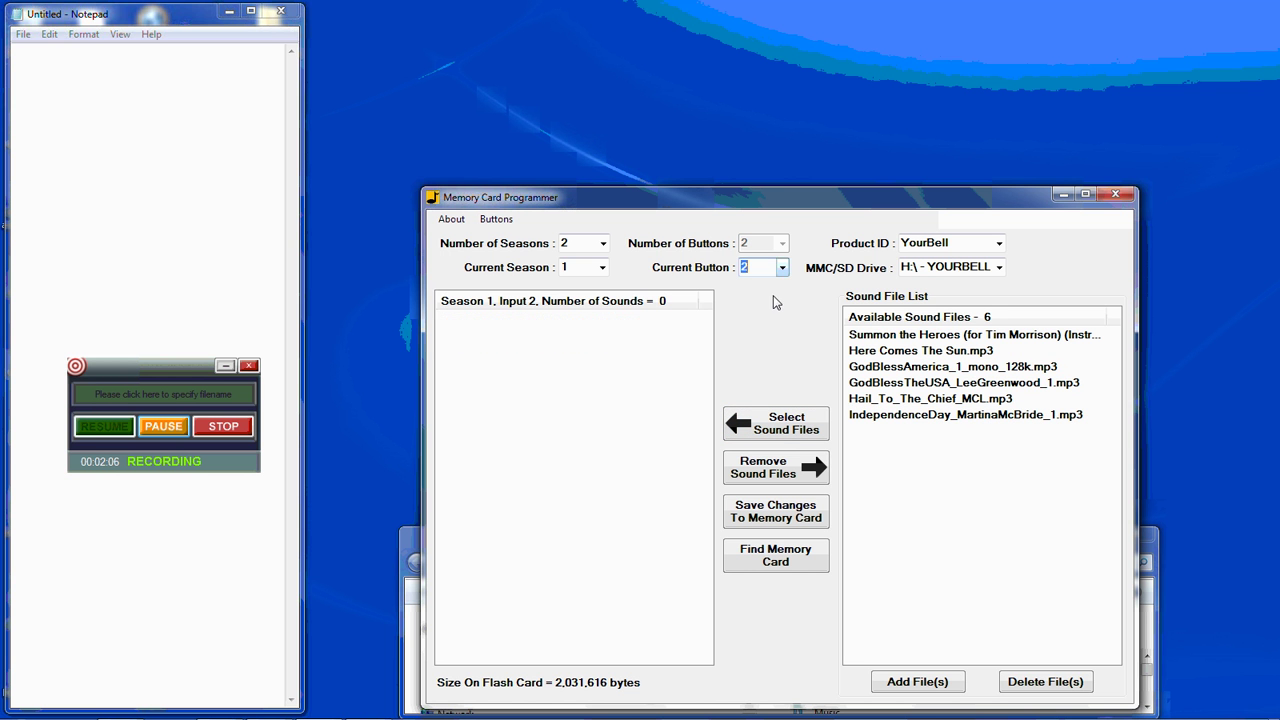
{"action": "left_click", "coordinate": [880, 416]}
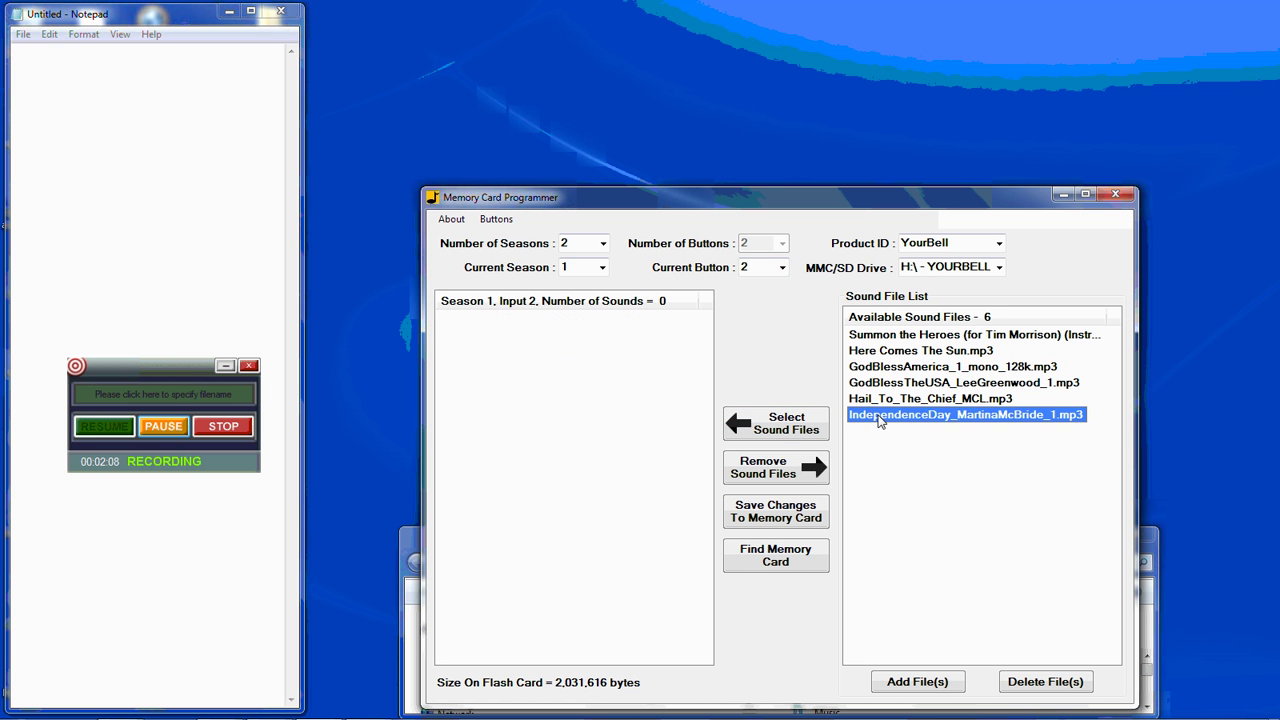
{"action": "left_click", "coordinate": [782, 430]}
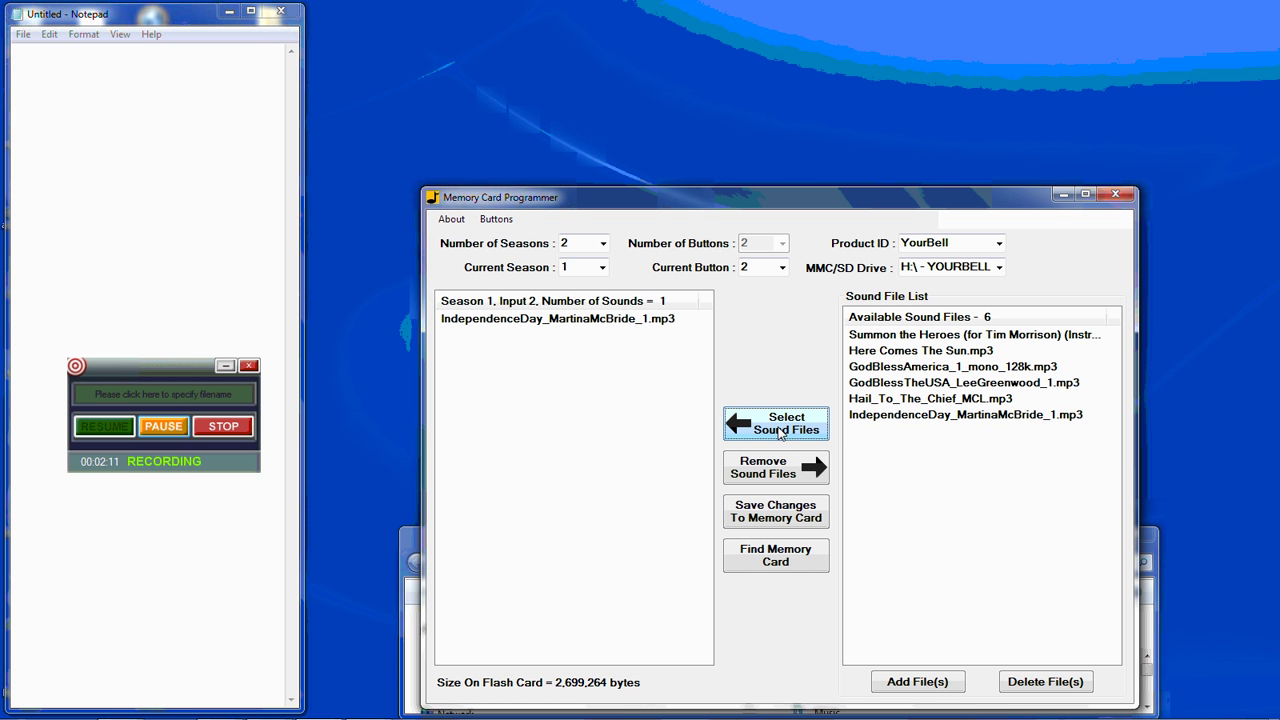
Add all five MP3 files from the Video_Example\Christmas folder to the available sound files
{"action": "left_click", "coordinate": [917, 682]}
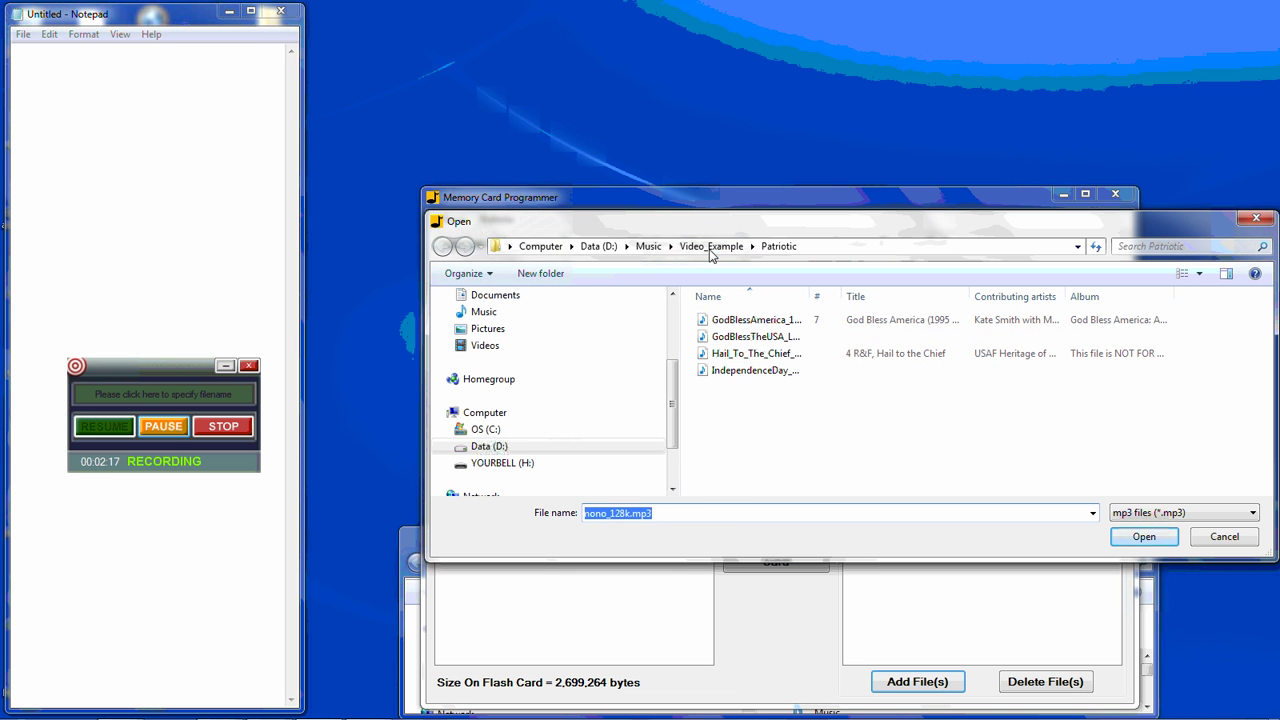
{"action": "left_click", "coordinate": [710, 250]}
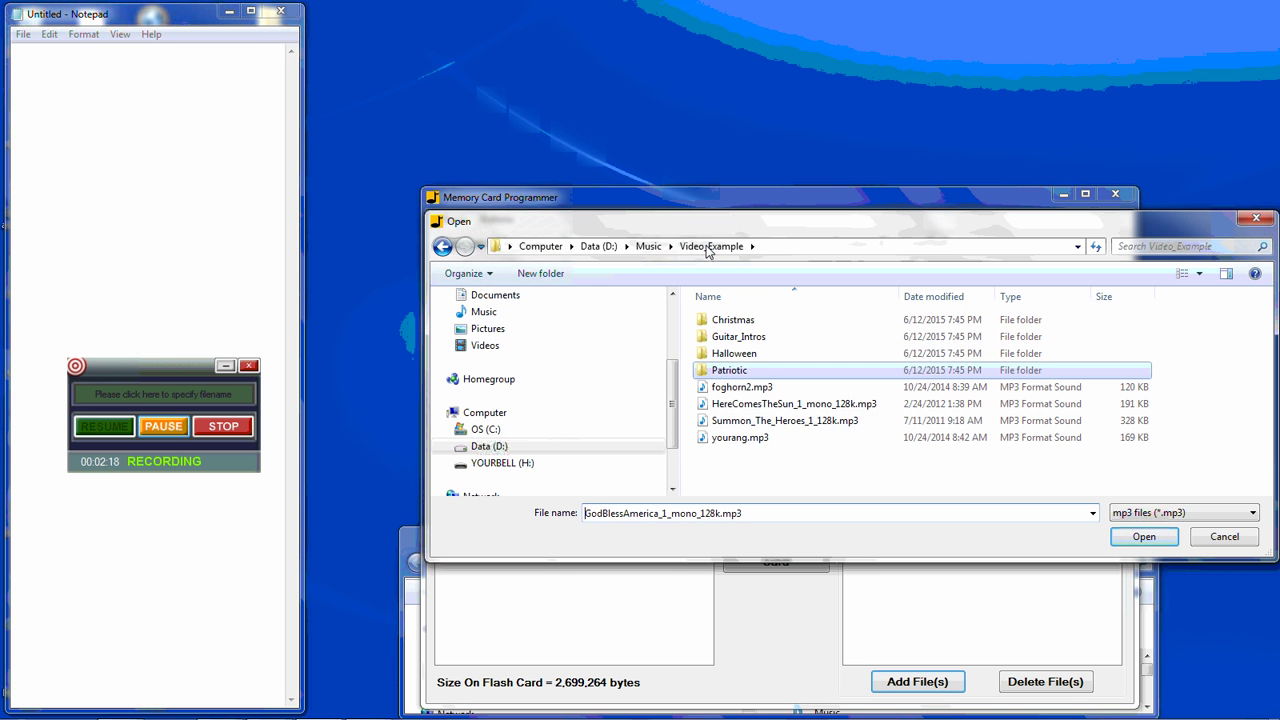
{"action": "double_click", "coordinate": [729, 327]}
{"action": "left_click", "coordinate": [729, 325]}
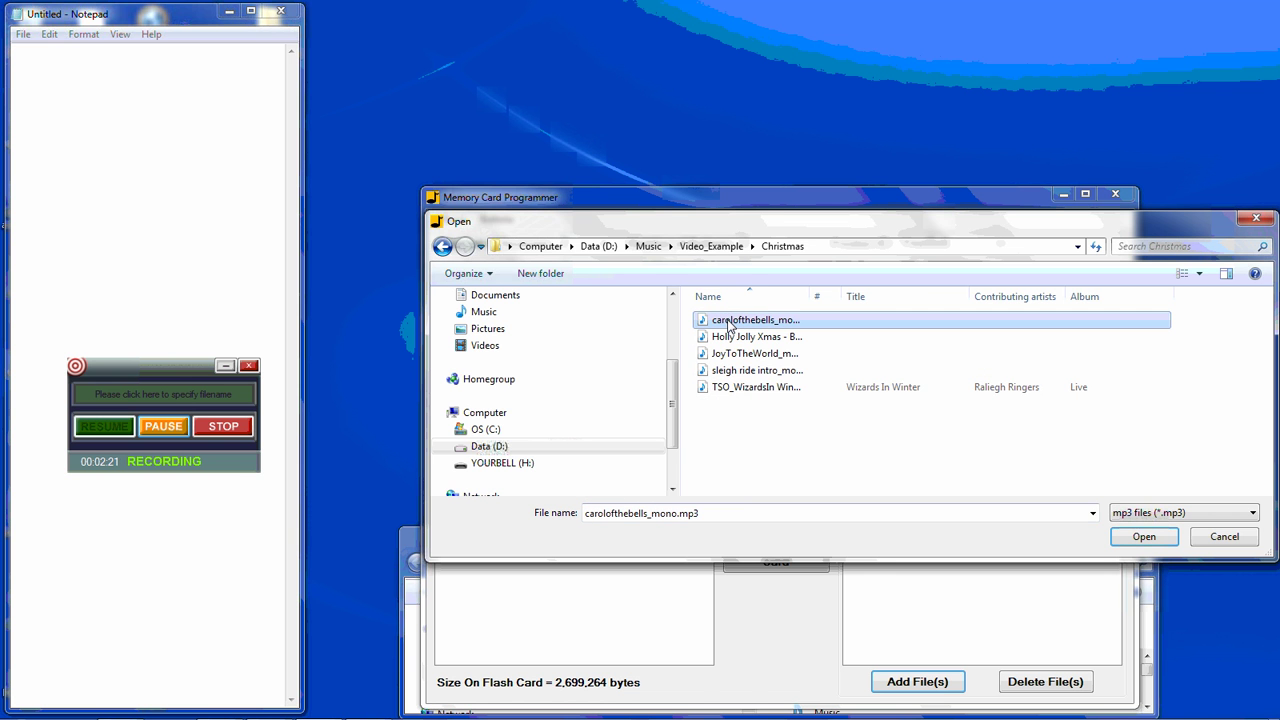
{"action": "left_click", "coordinate": [742, 390], "text": "shift"}
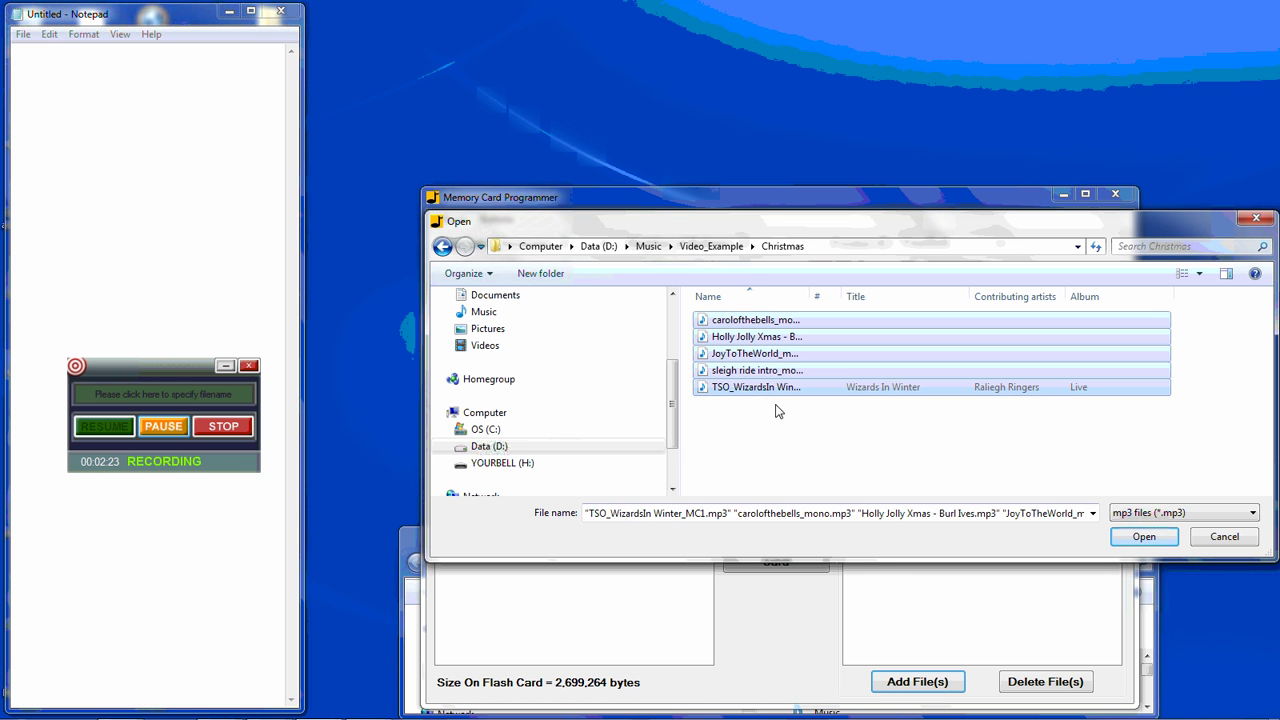
{"action": "left_click", "coordinate": [1143, 537]}
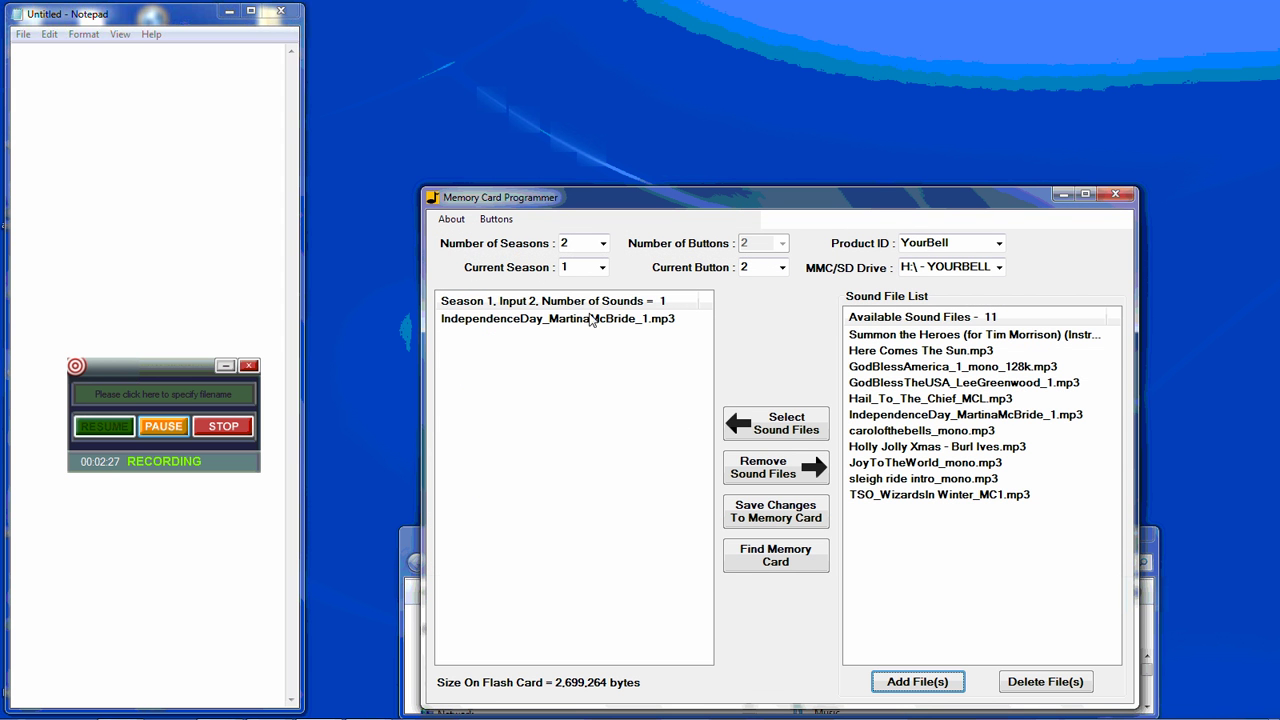
Assign carolofthebells_mono.mp3, Holly Jolly Xmas - Burl Ives.mp3, JoyToTheWorld_mono.mp3 and sleigh ride intro_mono.mp3 to button 1 of season 2
{"action": "left_click", "coordinate": [603, 268]}
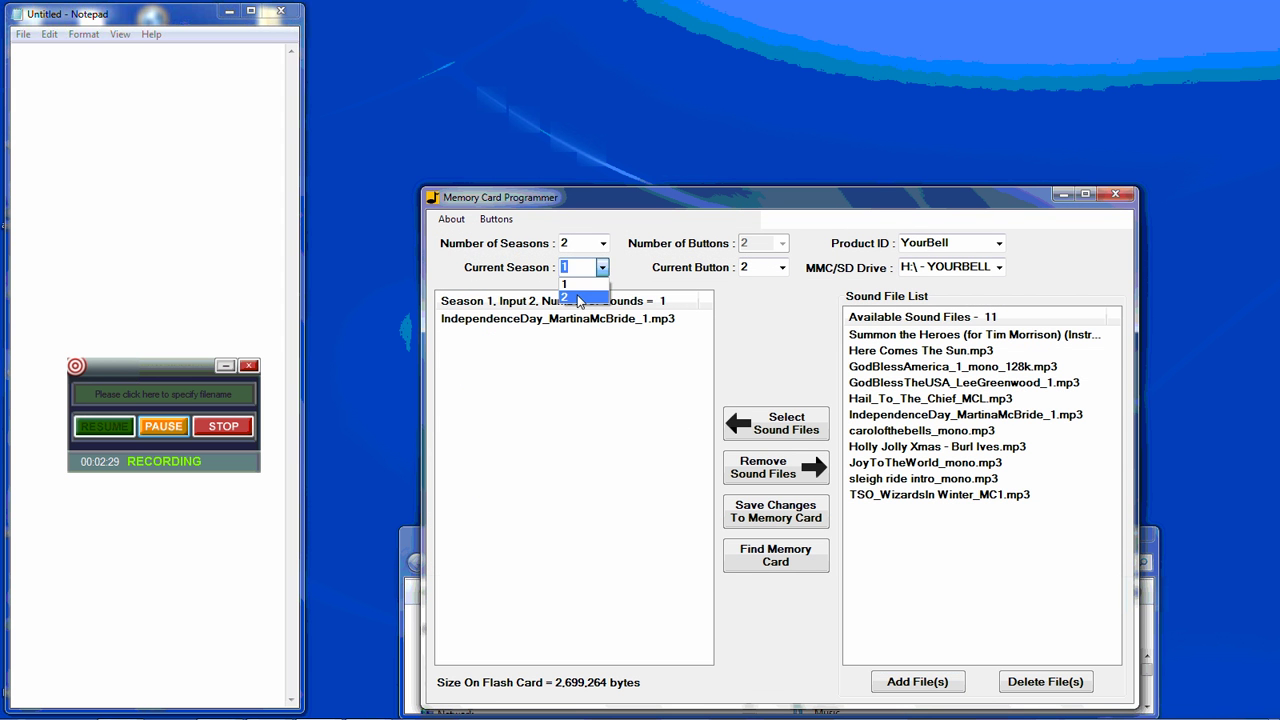
{"action": "left_click", "coordinate": [578, 298]}
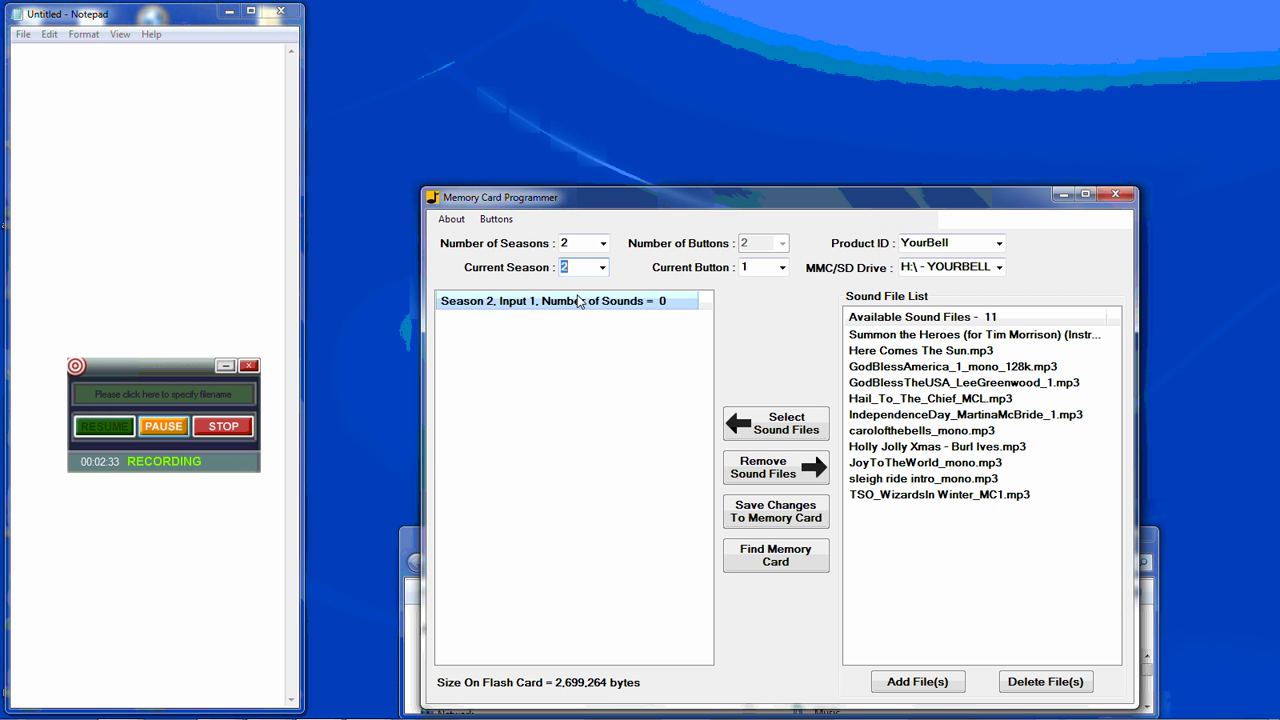
{"action": "left_click", "coordinate": [876, 428]}
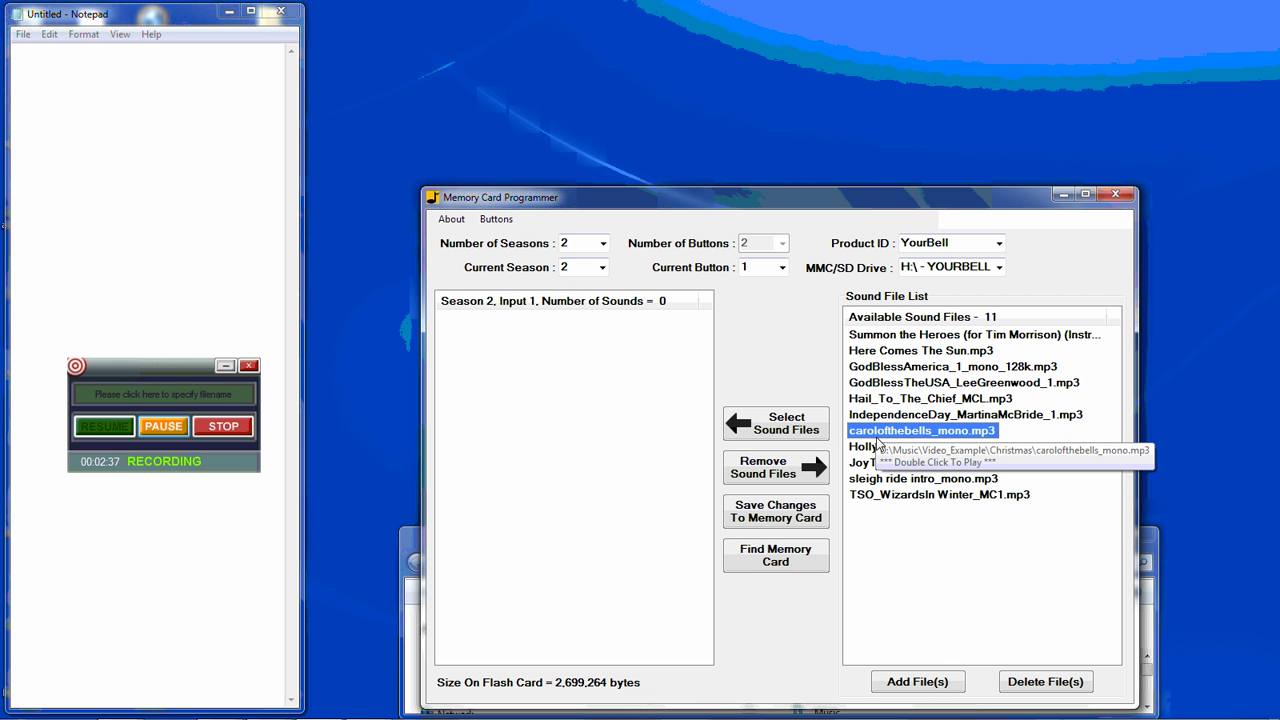
{"action": "left_click", "coordinate": [880, 478], "text": "shift"}
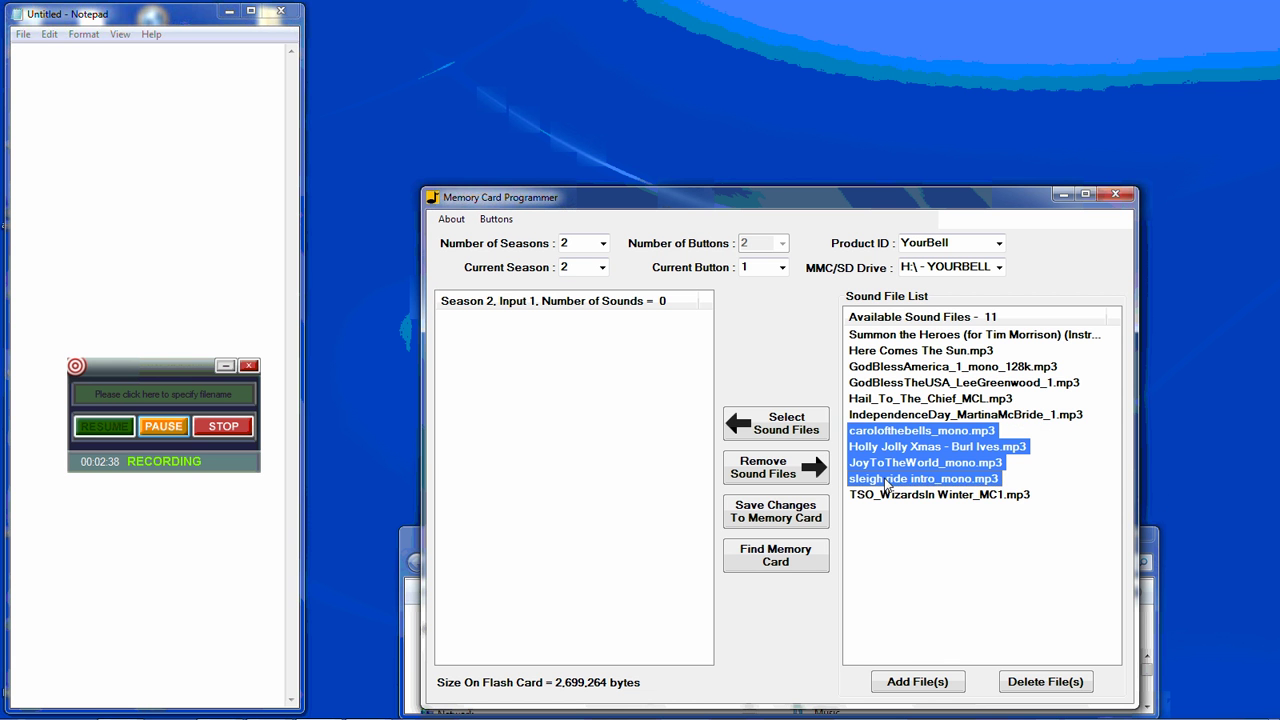
{"action": "left_click", "coordinate": [776, 428]}
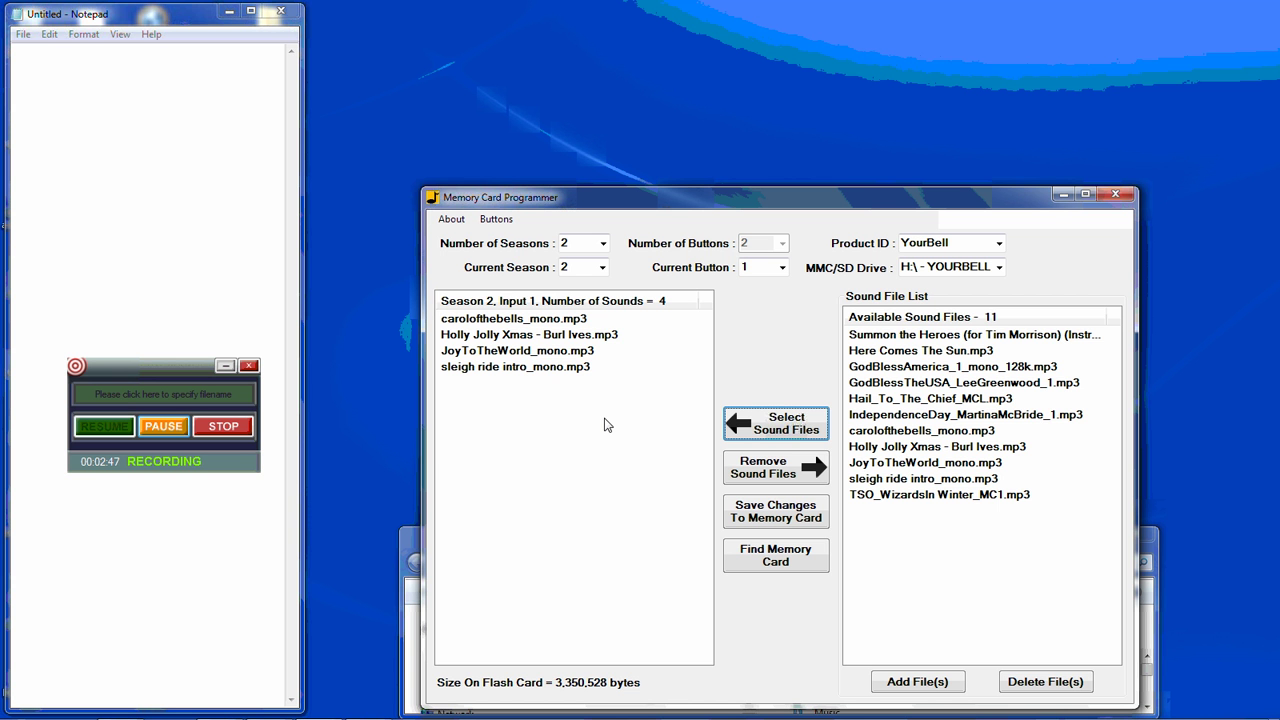
{"action": "left_click", "coordinate": [507, 321]}
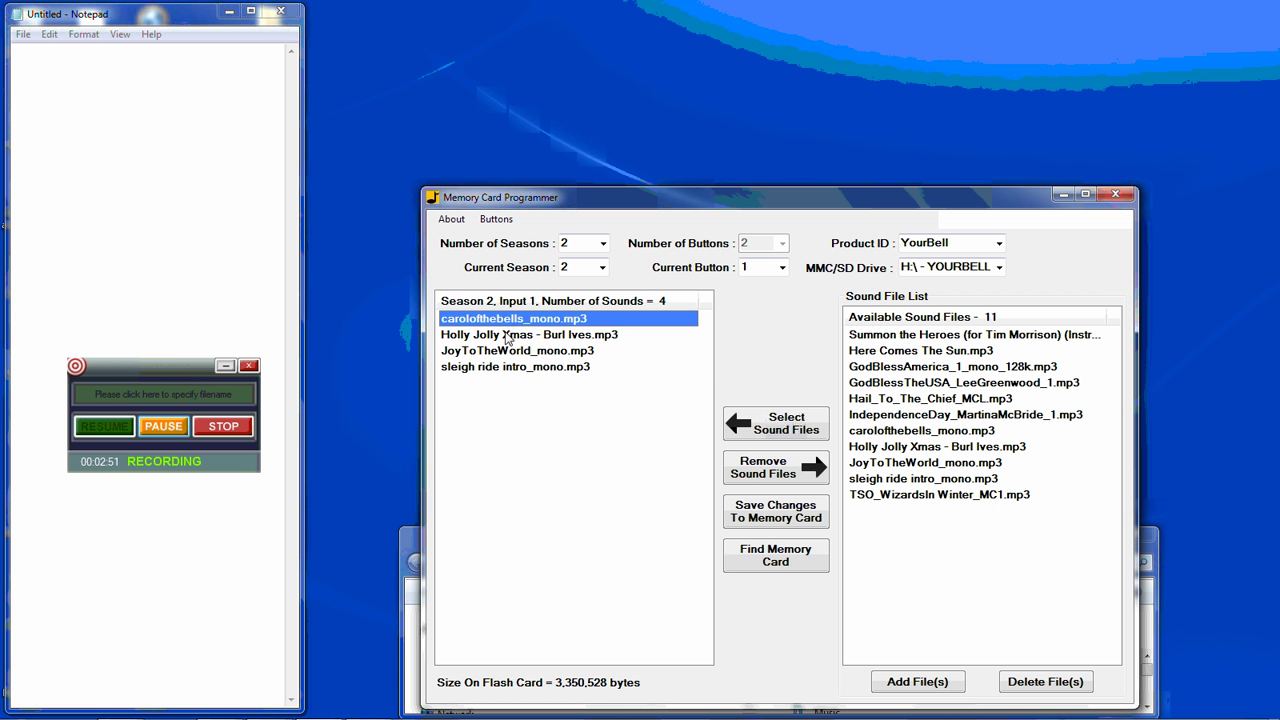
{"action": "left_click", "coordinate": [508, 335]}
{"action": "left_click", "coordinate": [508, 352]}
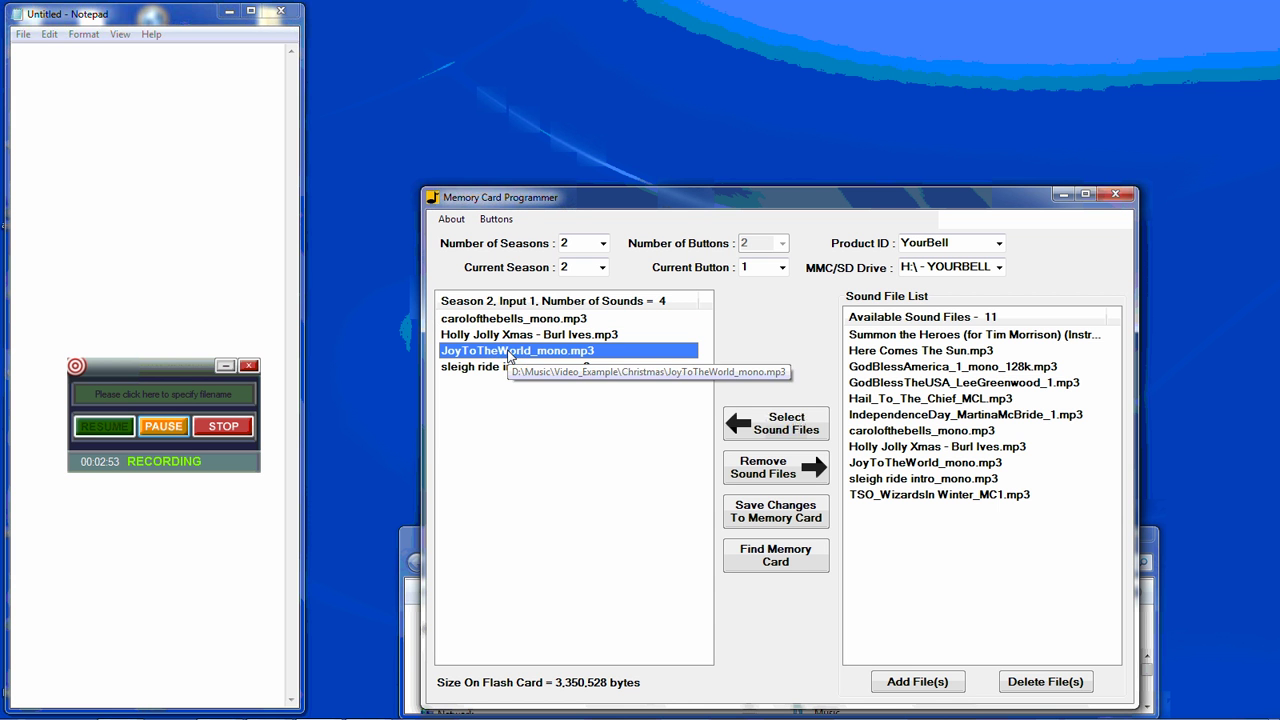
{"action": "left_click", "coordinate": [510, 368]}
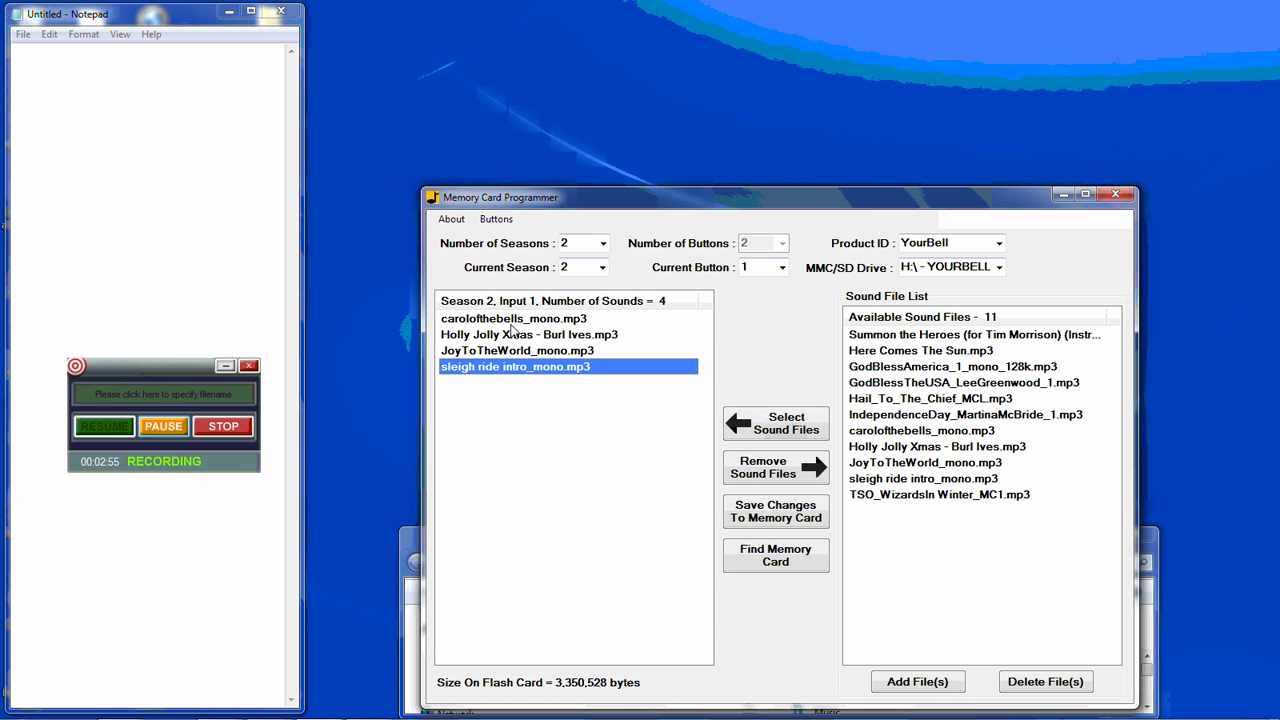
{"action": "left_click", "coordinate": [514, 320]}
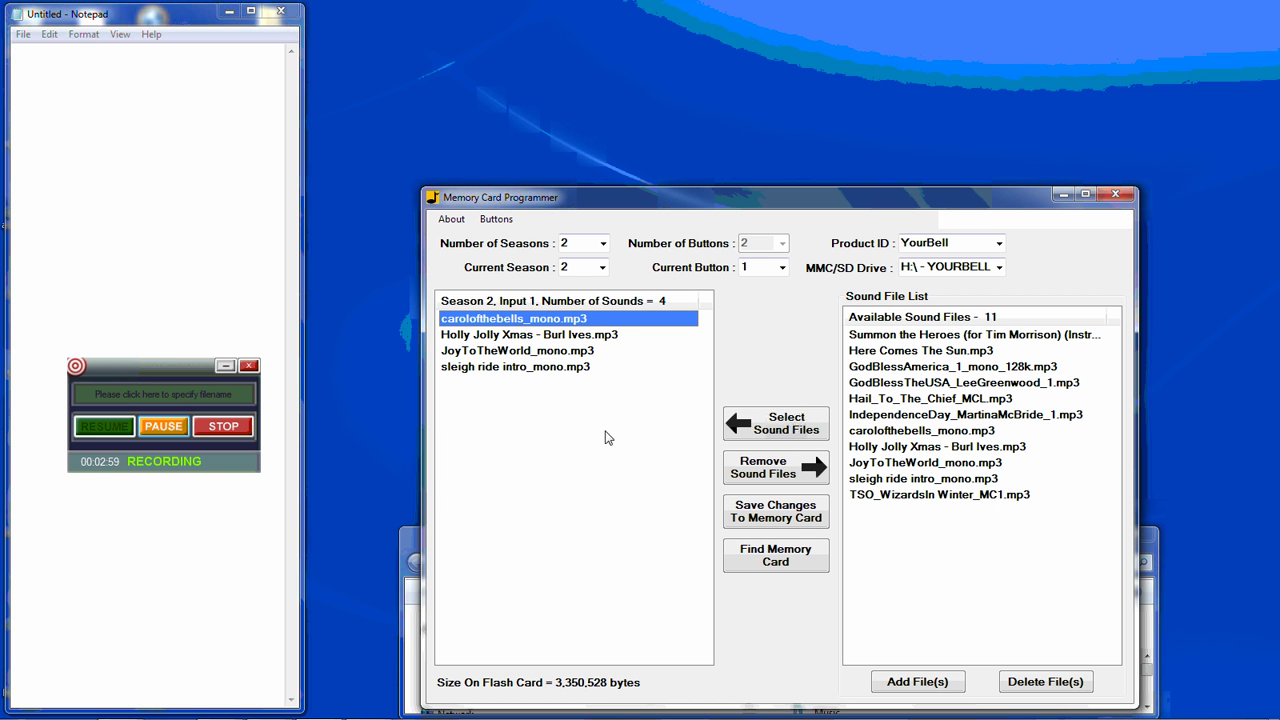
Assign TSO_WizardsIn Winter_MC1.mp3 to button 2 of season 2, and switch the current season back to 1
{"action": "left_click", "coordinate": [782, 268]}
{"action": "left_click", "coordinate": [770, 297]}
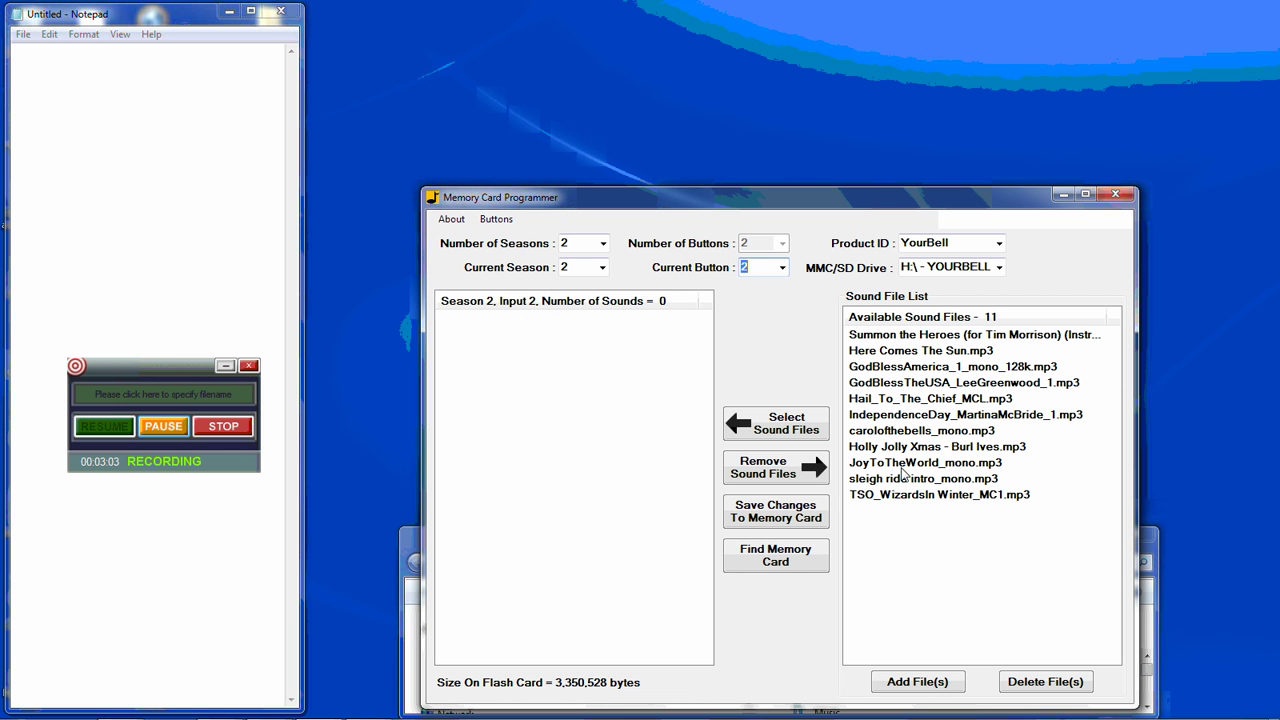
{"action": "left_click", "coordinate": [904, 496]}
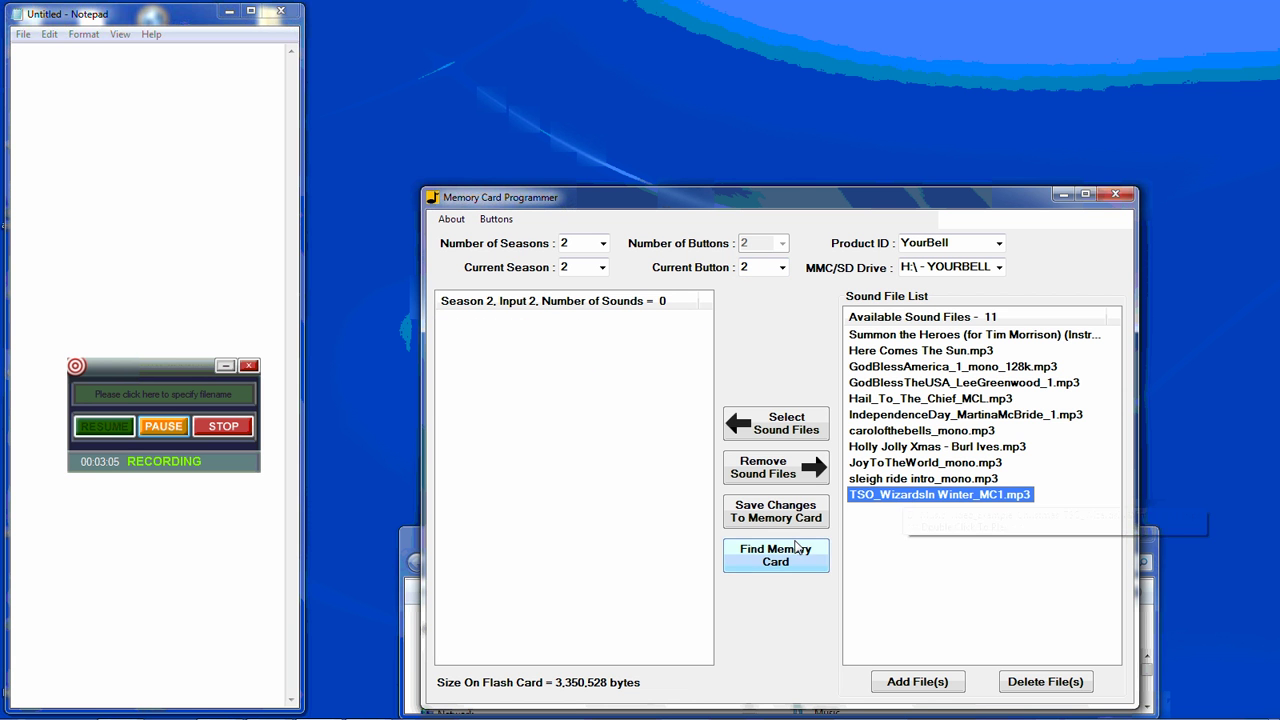
{"action": "left_click", "coordinate": [774, 428]}
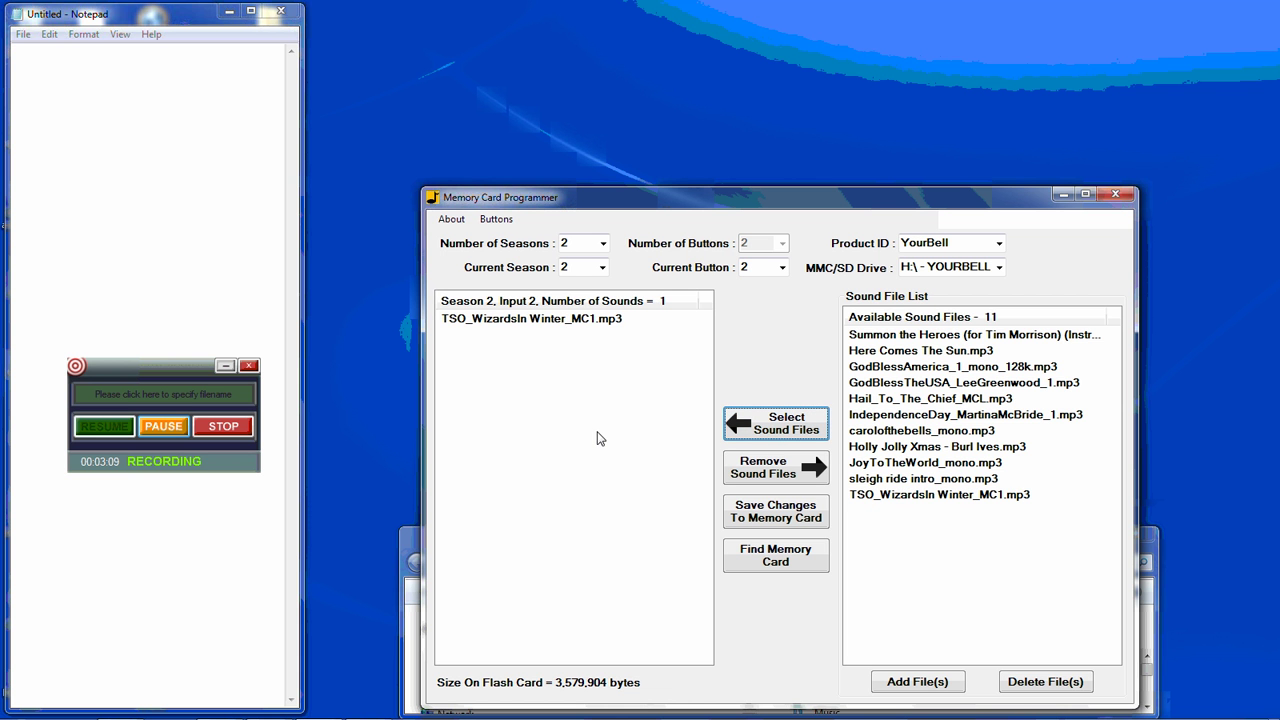
{"action": "left_click", "coordinate": [490, 319]}
{"action": "left_click", "coordinate": [555, 398]}
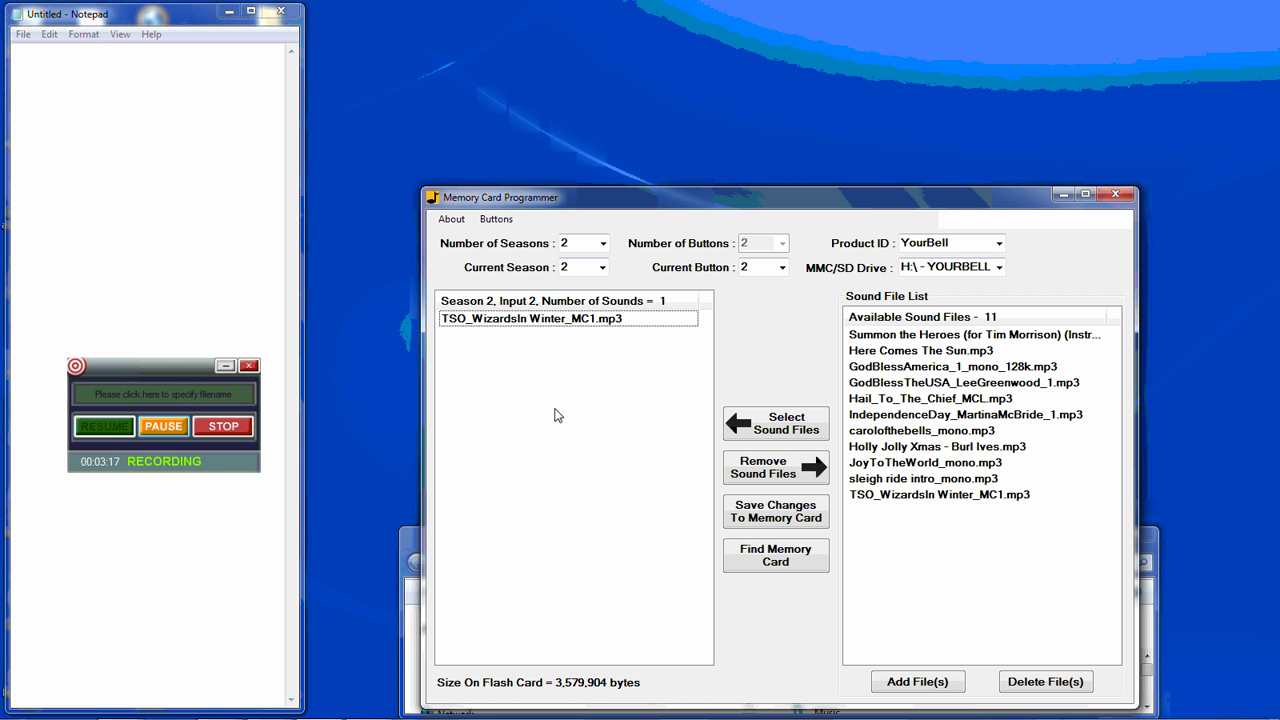
{"action": "left_click", "coordinate": [601, 268]}
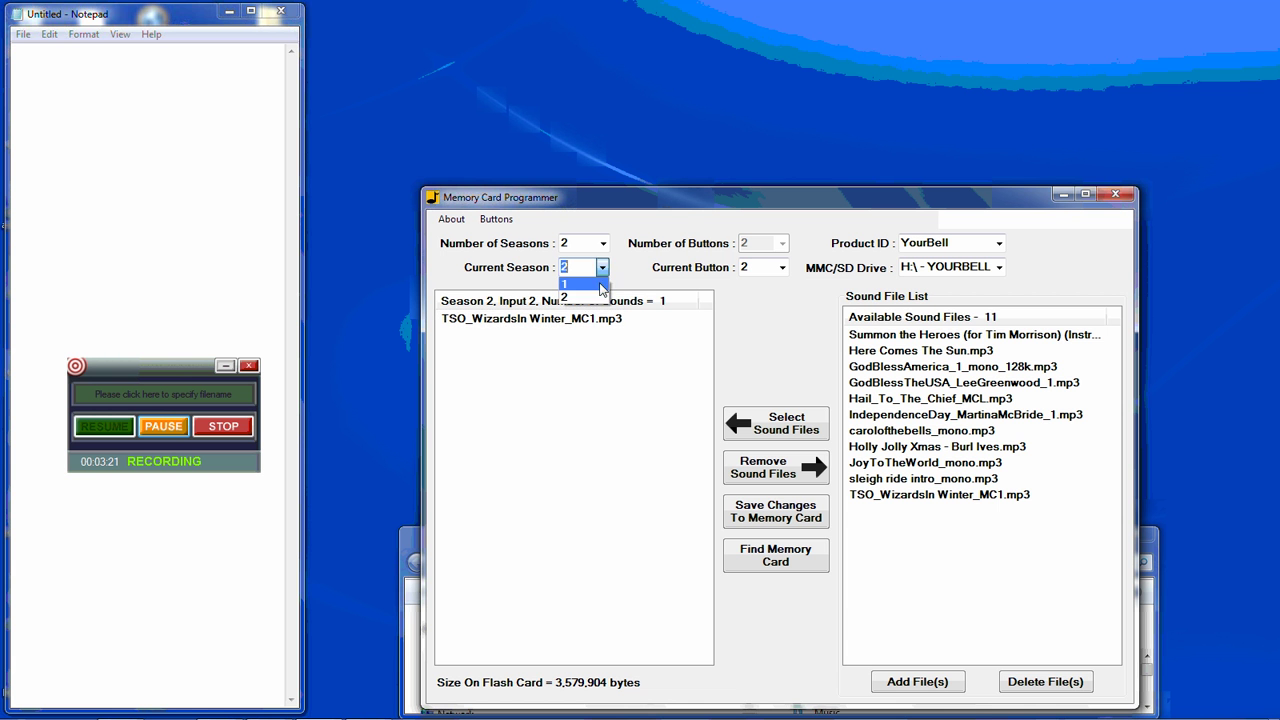
{"action": "left_click", "coordinate": [600, 283]}
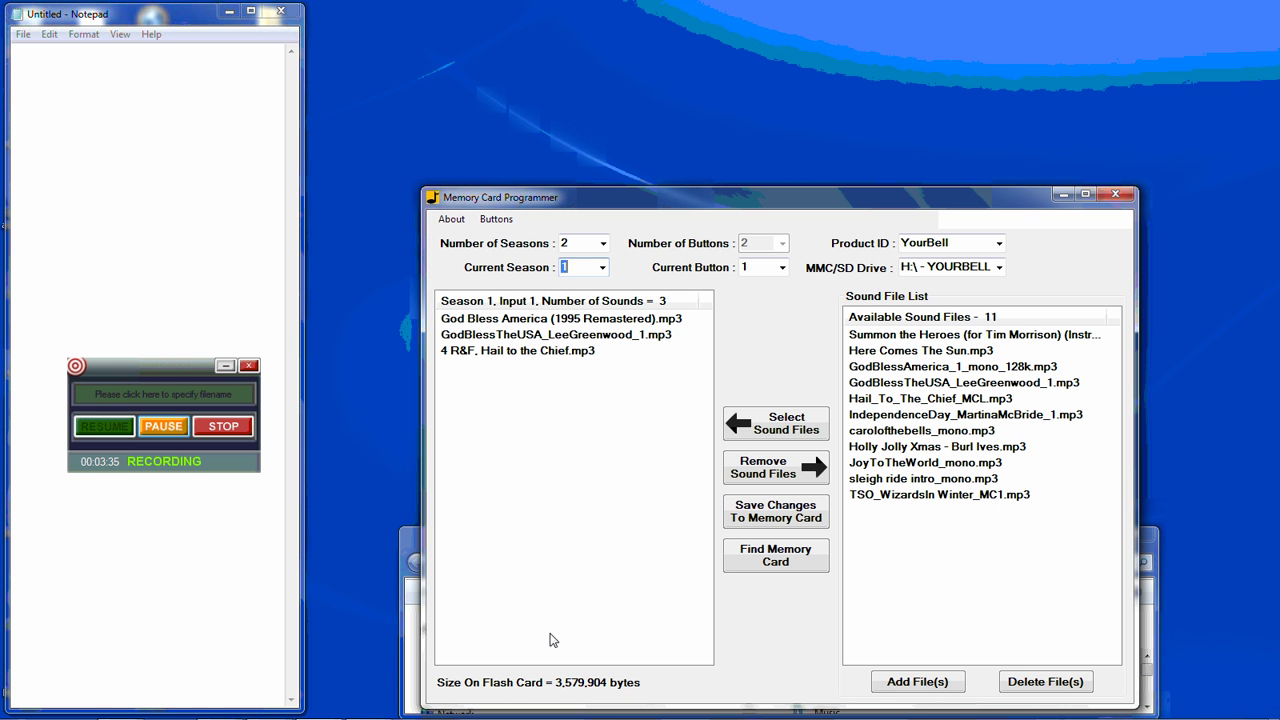
Format the YOURBELL (H:) drive in Windows Explorer as FAT with the default allocation size and Quick Format turned off
{"action": "left_click", "coordinate": [406, 662]}
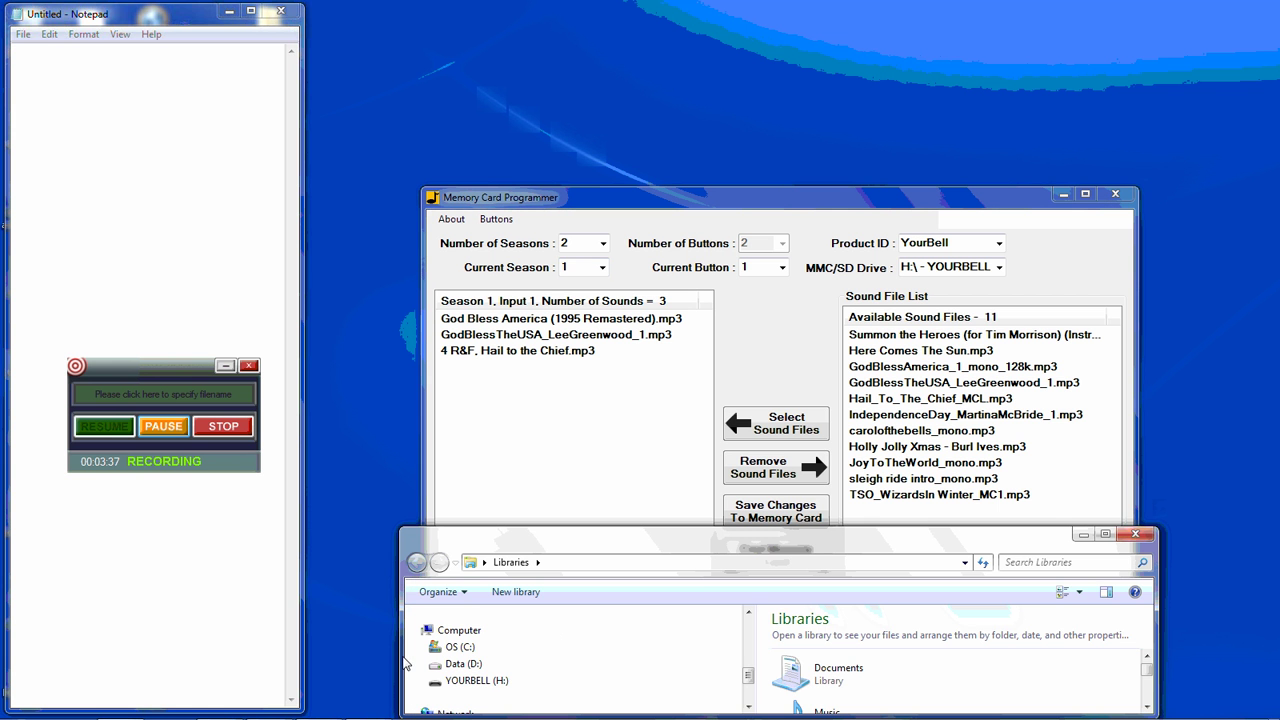
{"action": "right_click", "coordinate": [476, 684]}
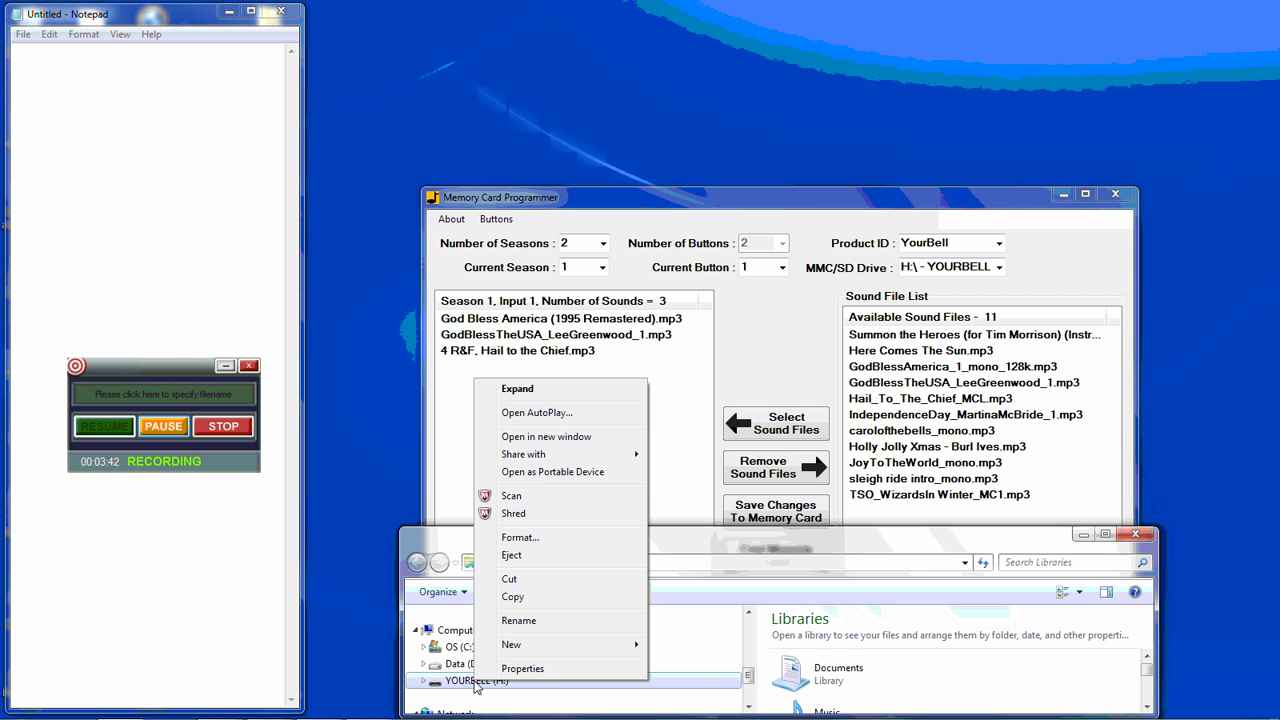
{"action": "left_click", "coordinate": [512, 540]}
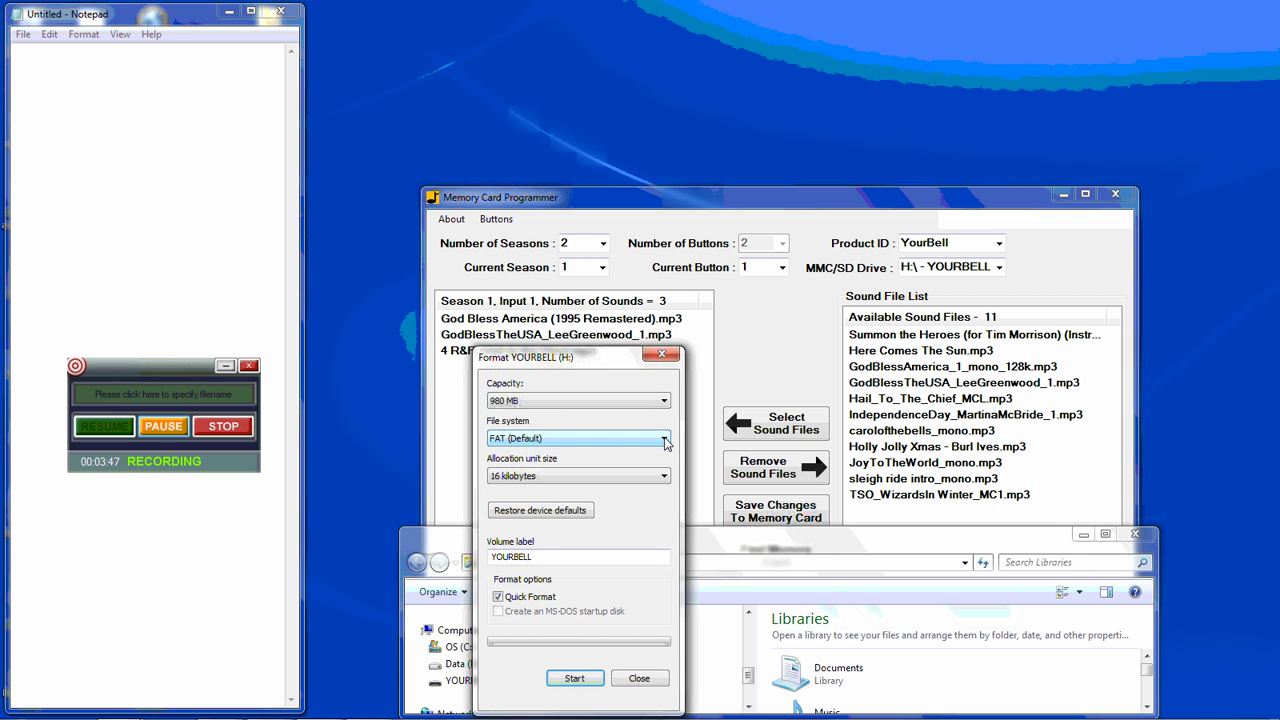
{"action": "left_click", "coordinate": [663, 477]}
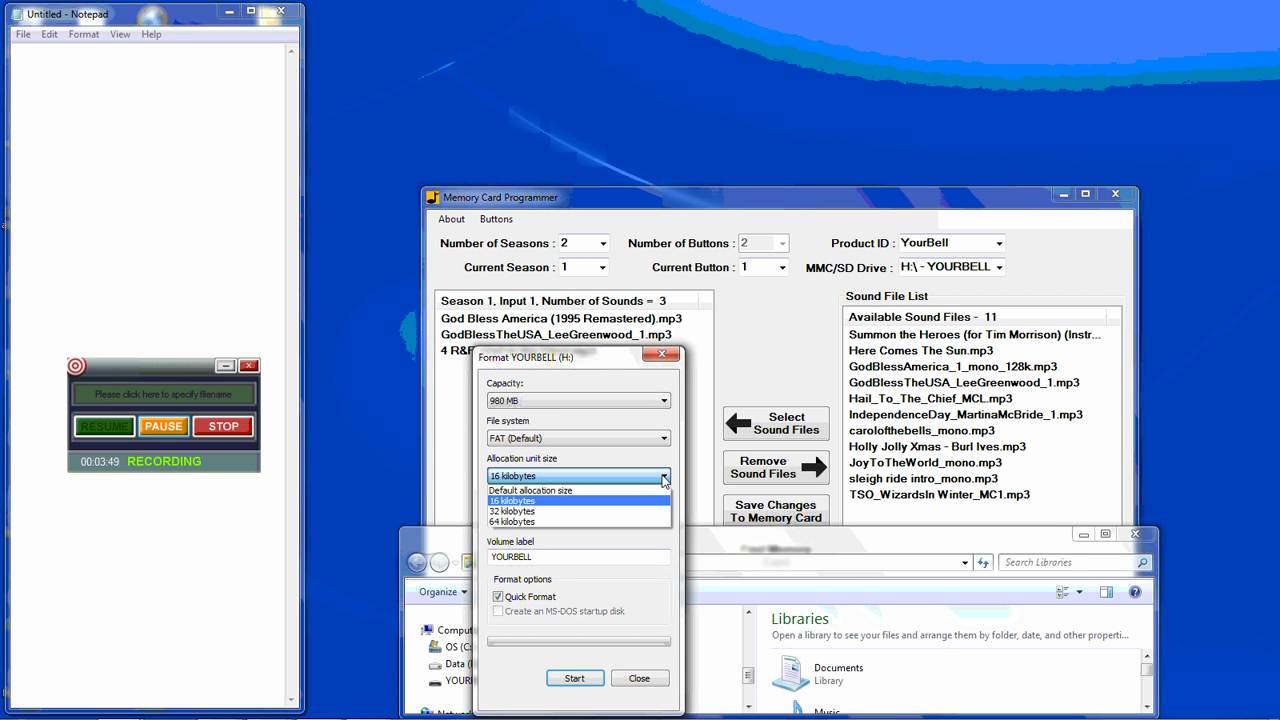
{"action": "left_click", "coordinate": [575, 491]}
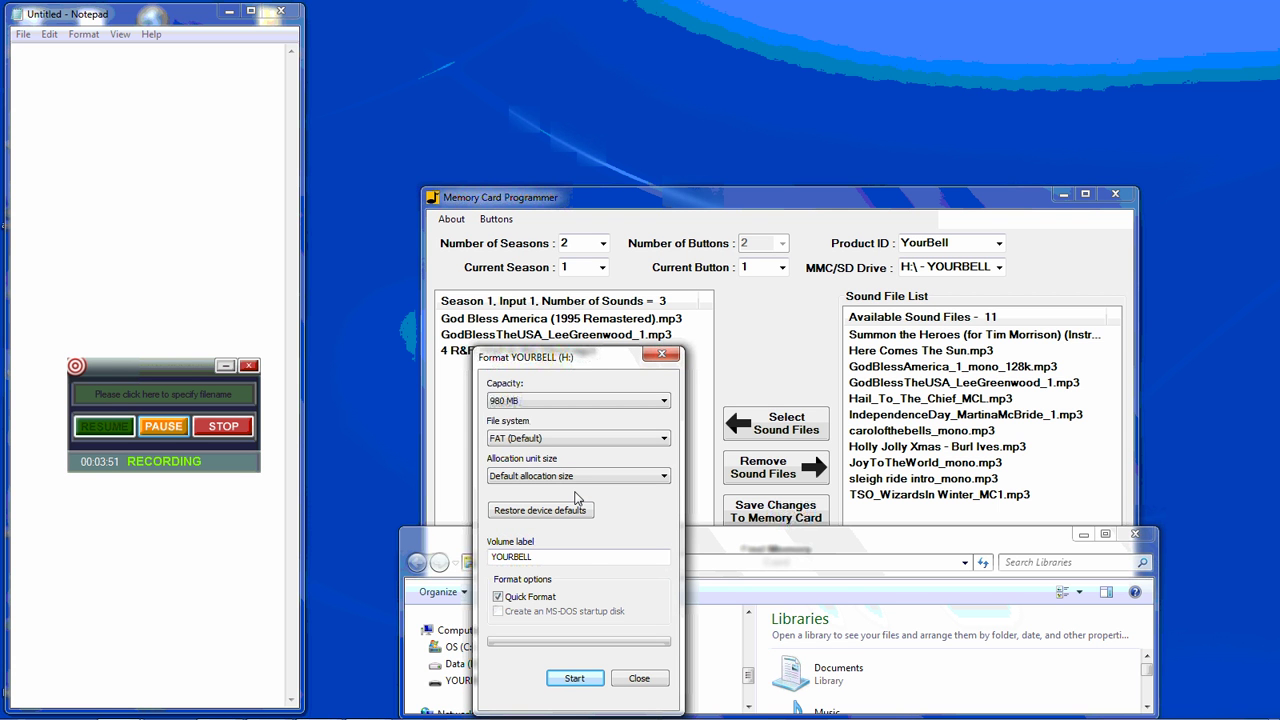
{"action": "left_click", "coordinate": [498, 599]}
{"action": "left_click", "coordinate": [575, 680]}
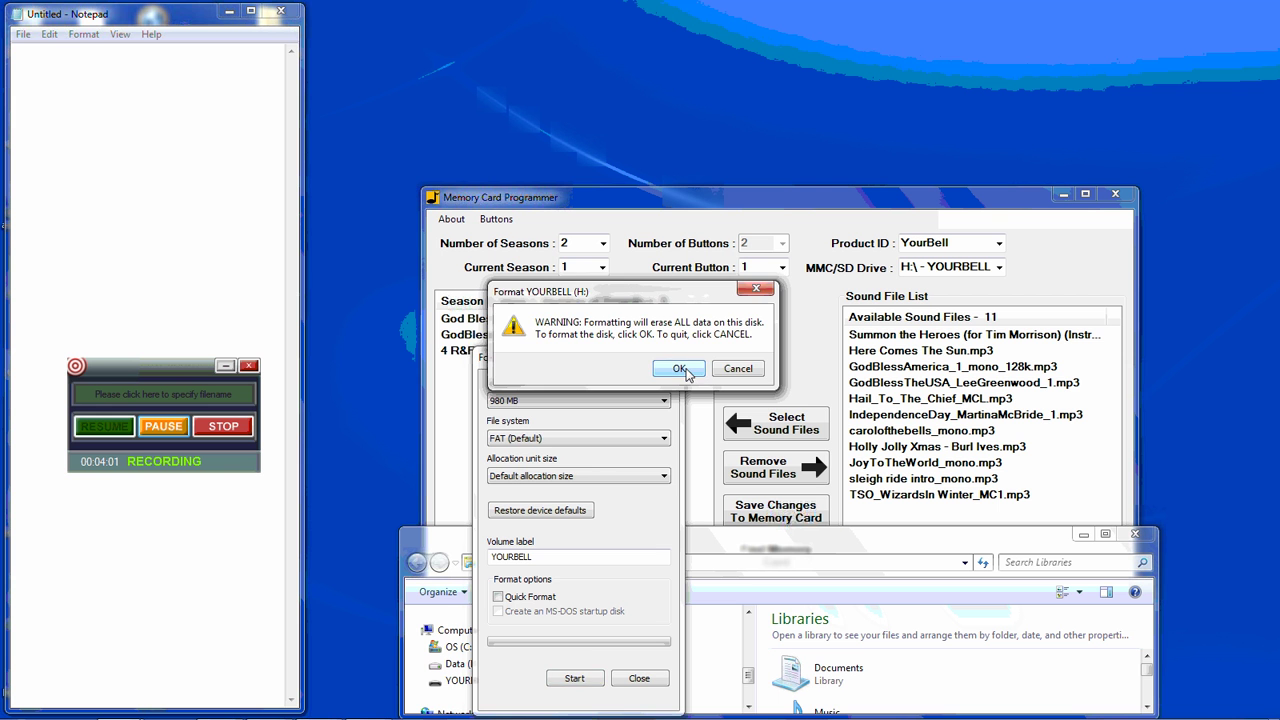
{"action": "left_click", "coordinate": [687, 369]}
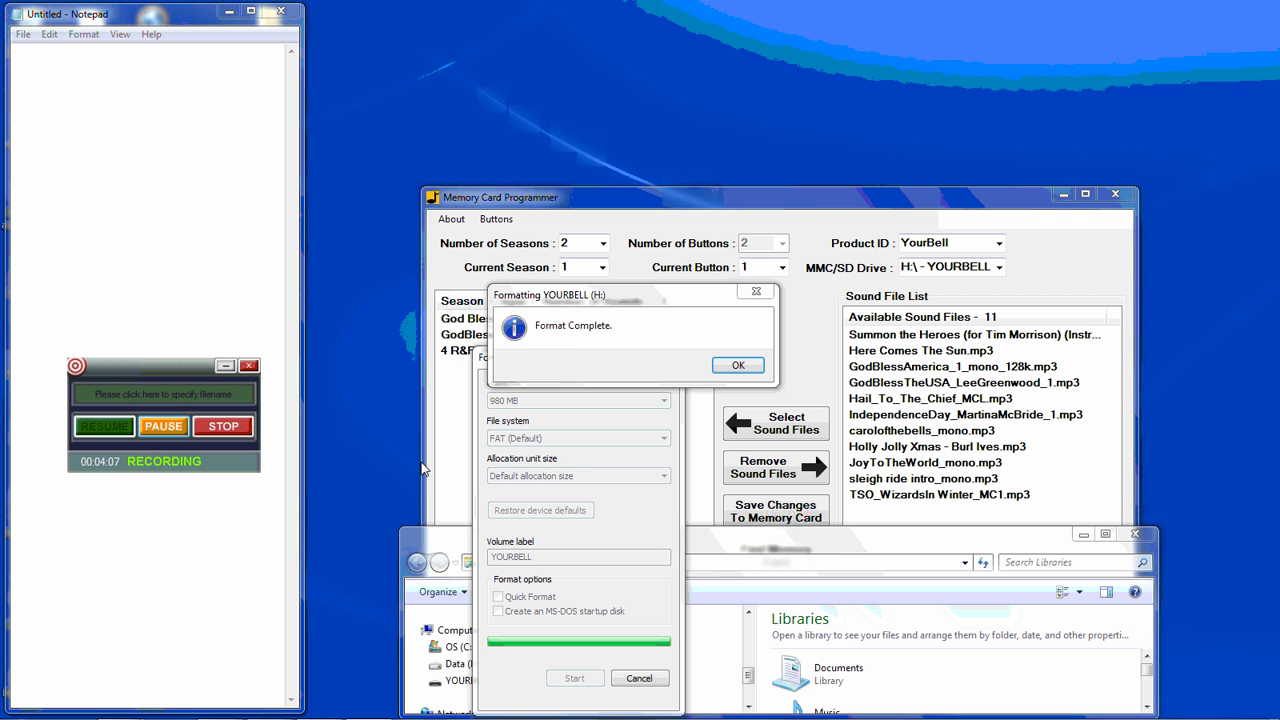
{"action": "left_click", "coordinate": [737, 365]}
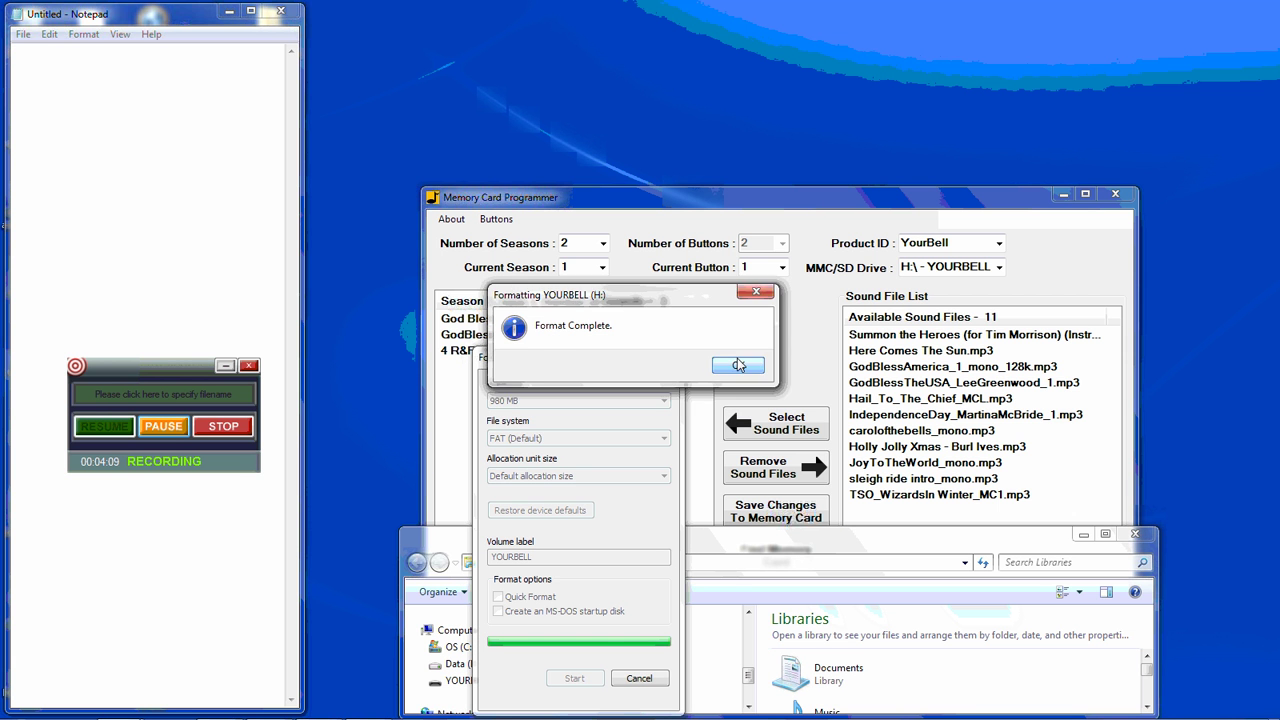
{"action": "left_click", "coordinate": [664, 359]}
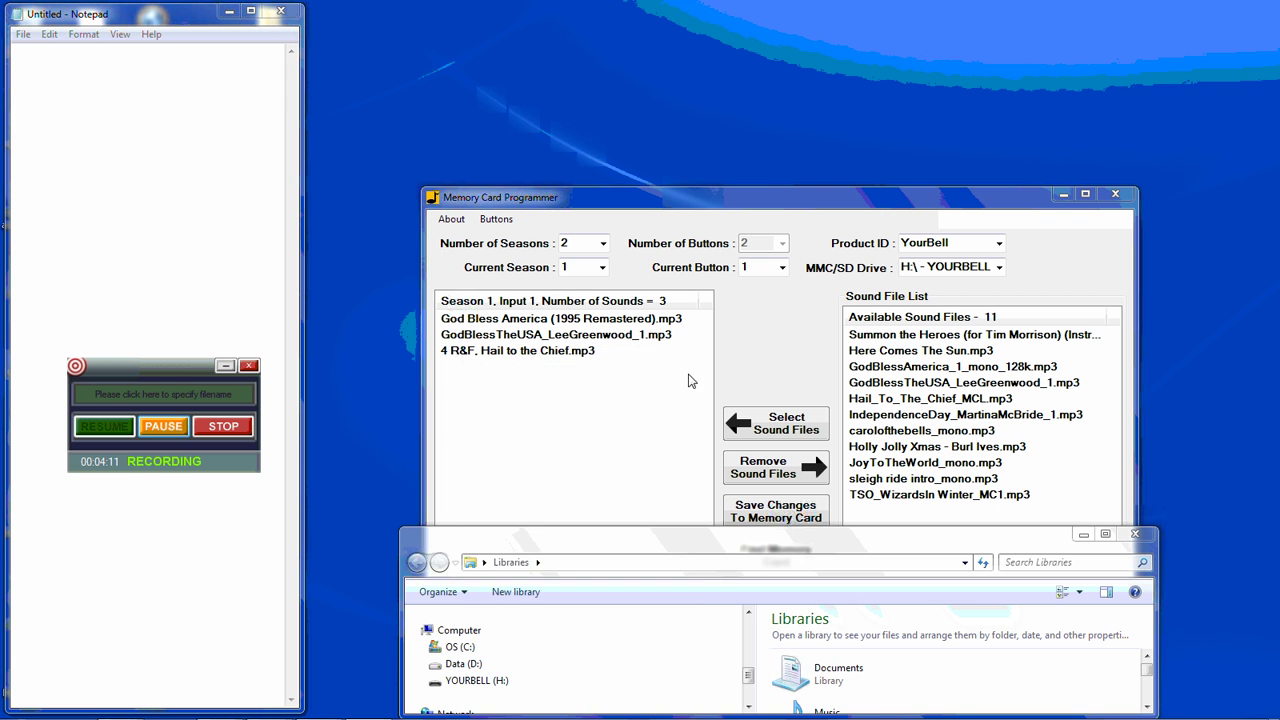
Return to Memory Card Programmer, save the sound assignments to the memory card, and reload the card's contents
{"action": "left_click", "coordinate": [768, 200]}
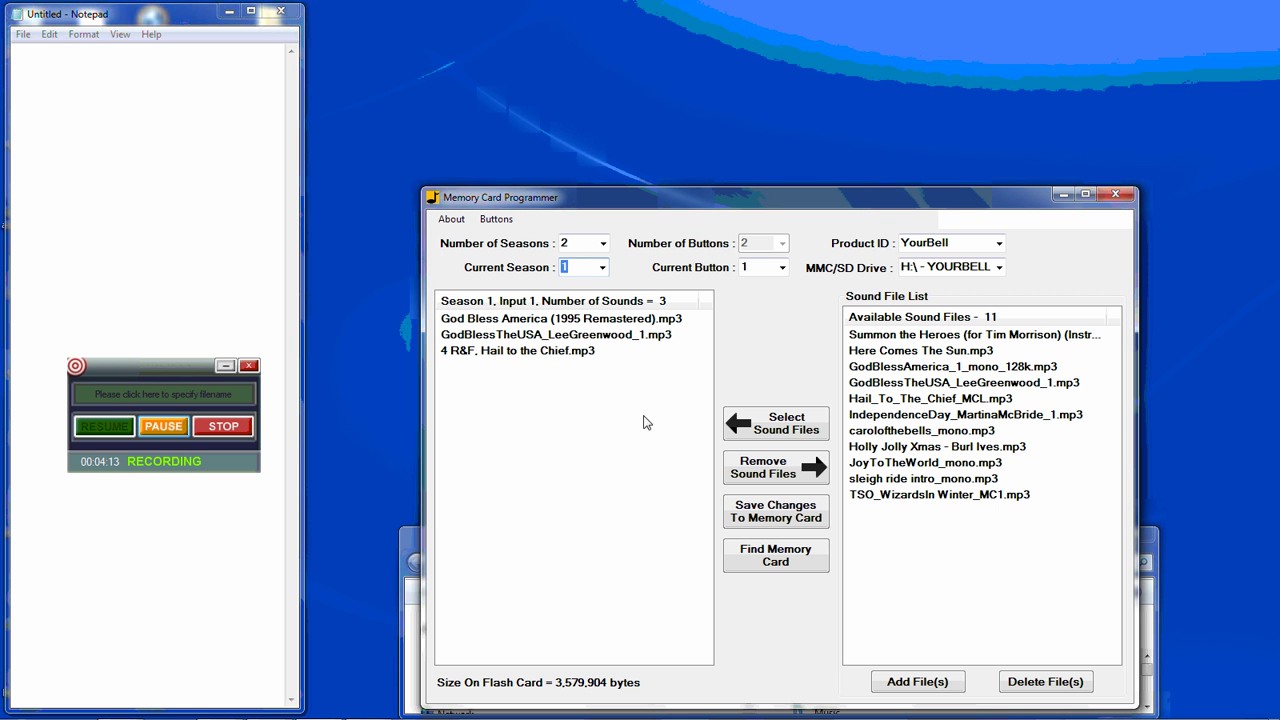
{"action": "left_click", "coordinate": [783, 516]}
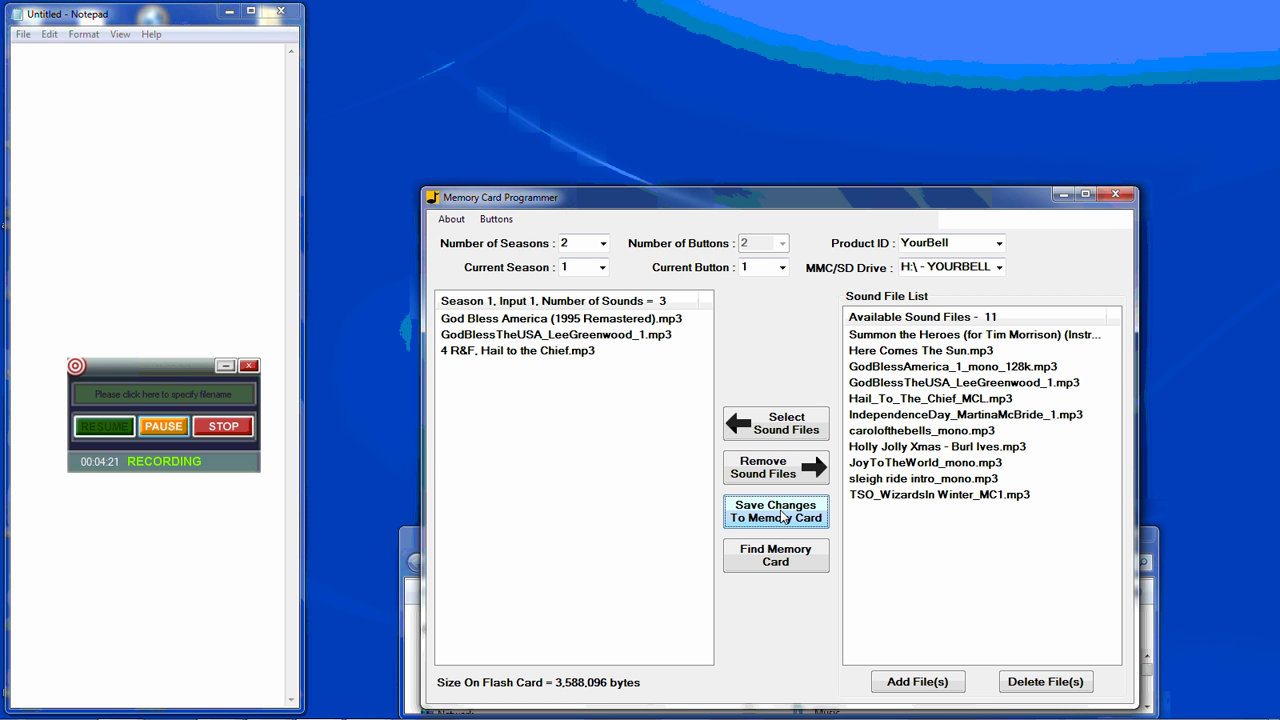
{"action": "left_click", "coordinate": [793, 565]}
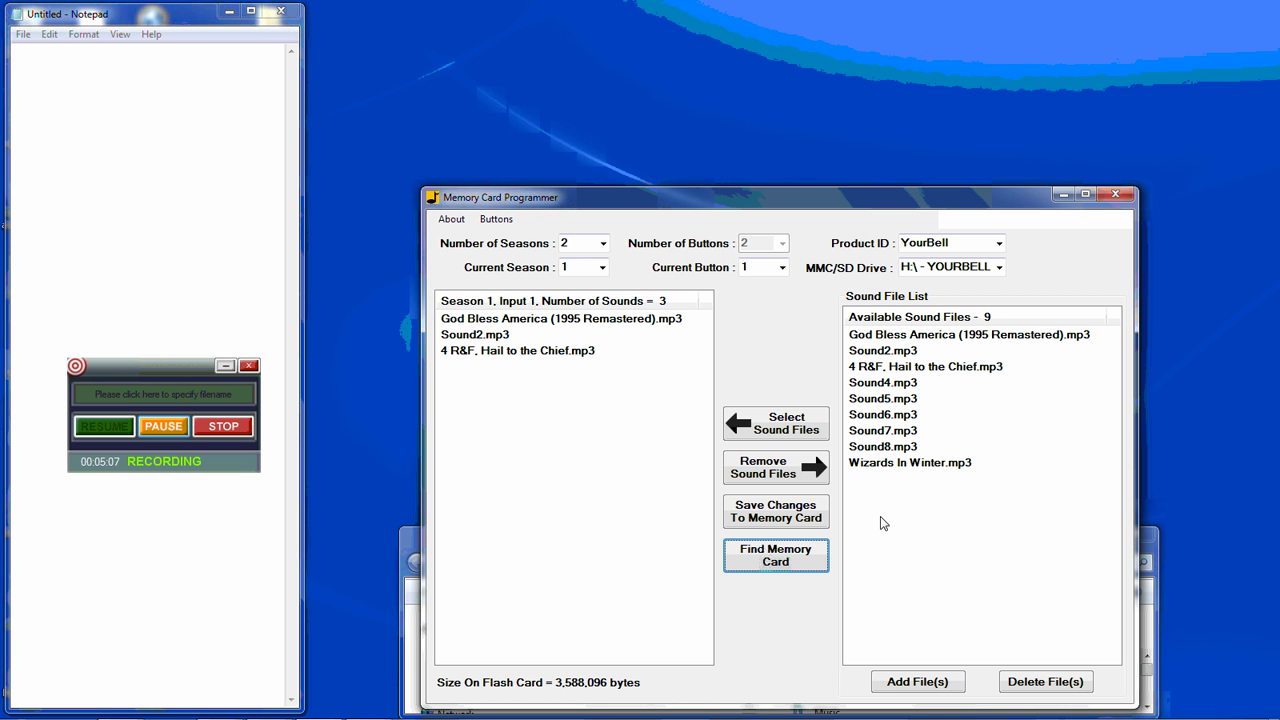
Rename God Bless America (1995 Remastered).mp3 in the available sound files to God Bless America.mp3
{"action": "left_click", "coordinate": [880, 335]}
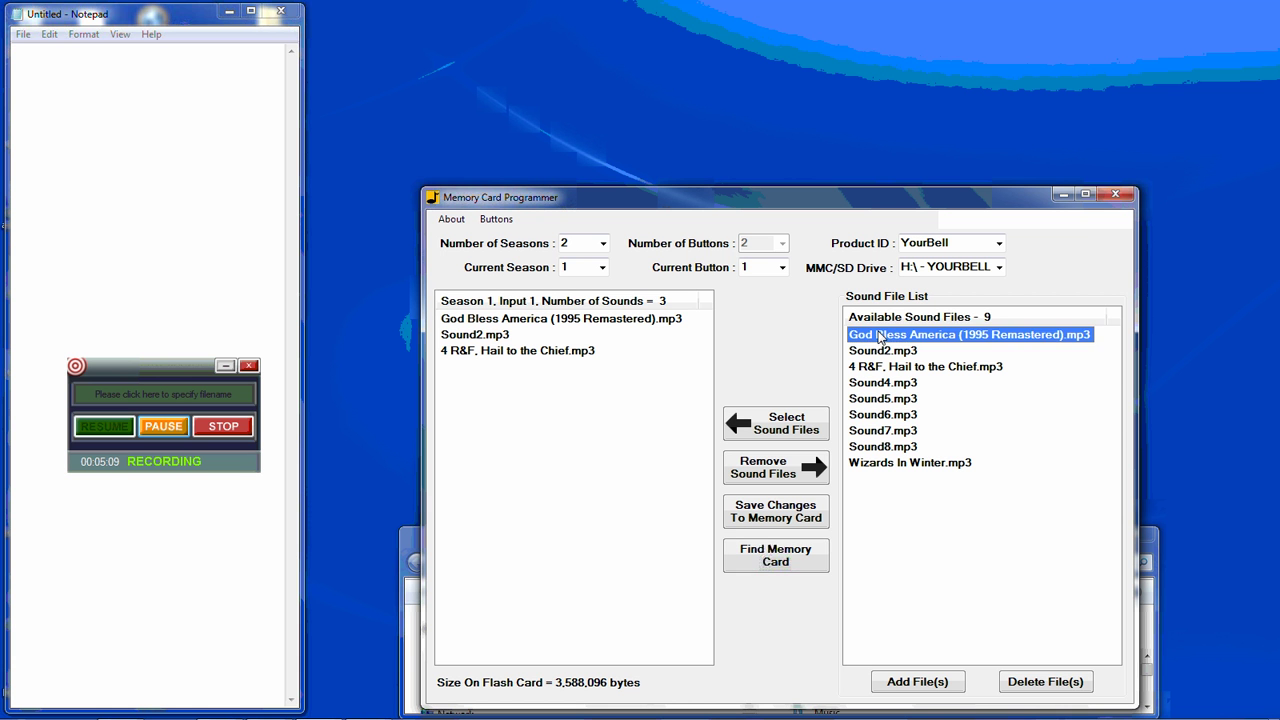
{"action": "right_click", "coordinate": [880, 336]}
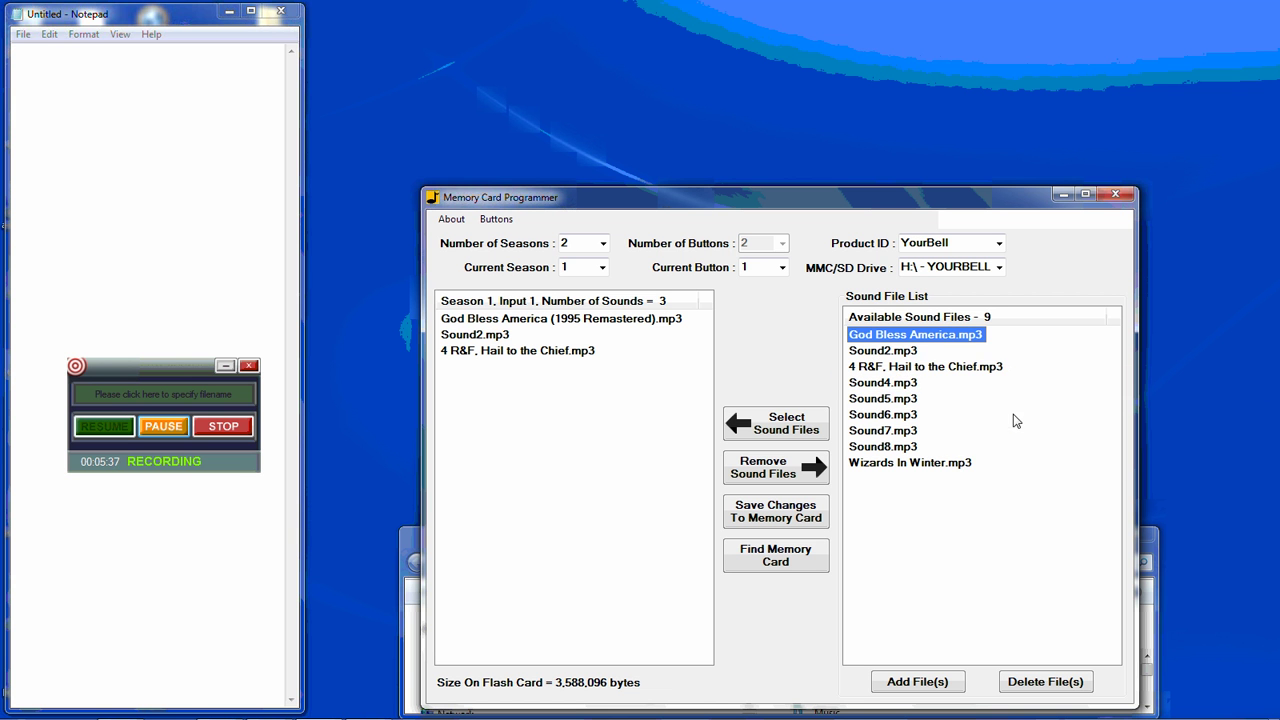
Play Sound2.mp3 from the available sound files to identify it, and rename it to Proud_To_Be_An_American.mp3
{"action": "double_click", "coordinate": [882, 351]}
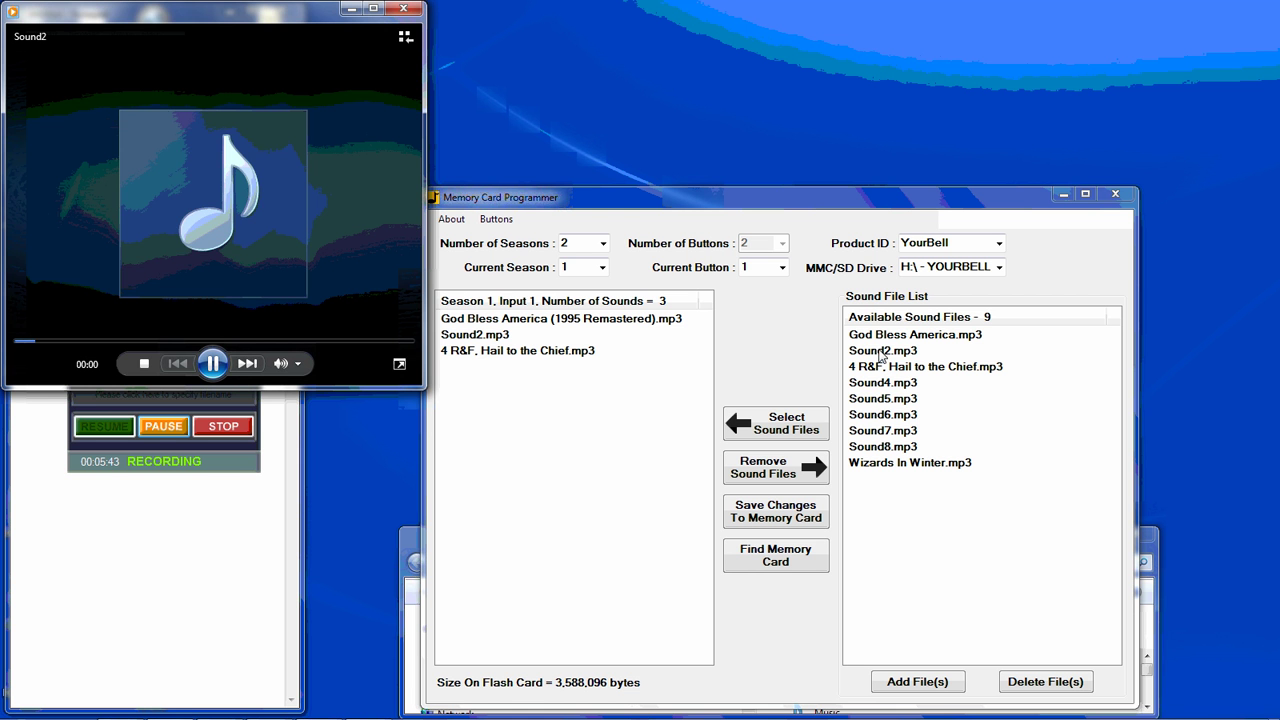
{"action": "left_click", "coordinate": [403, 8]}
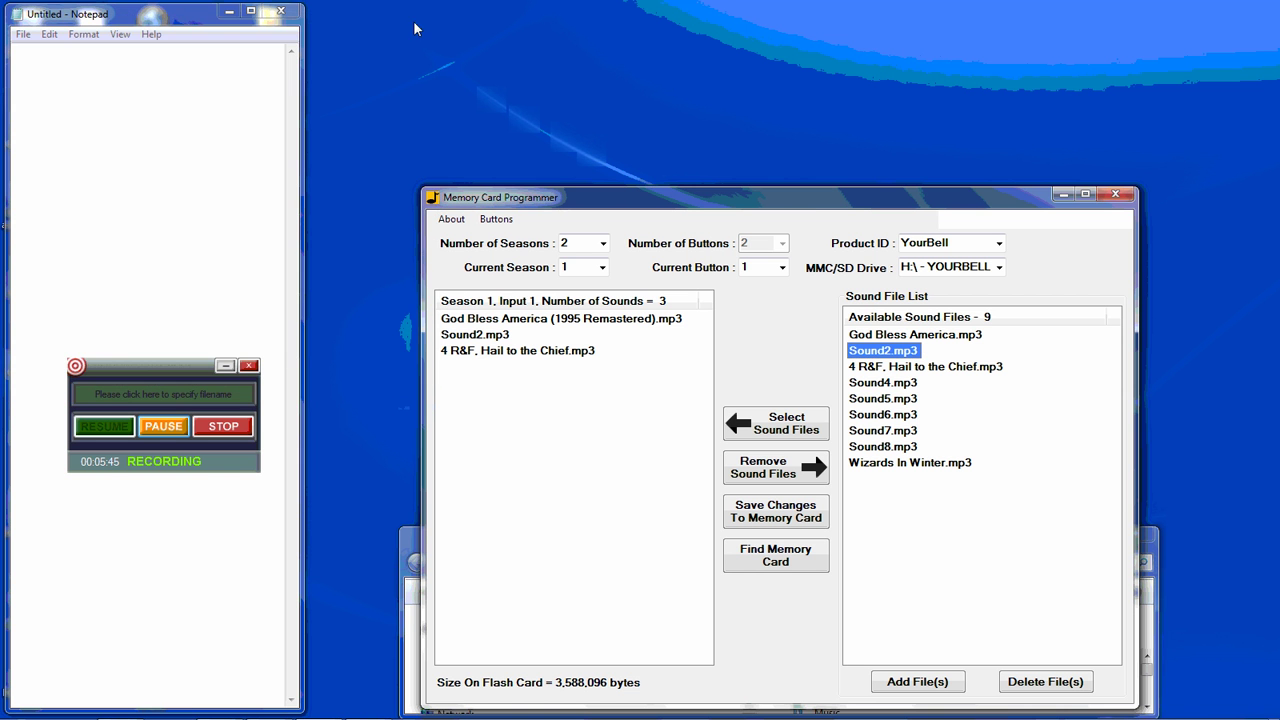
{"action": "left_click", "coordinate": [885, 352]}
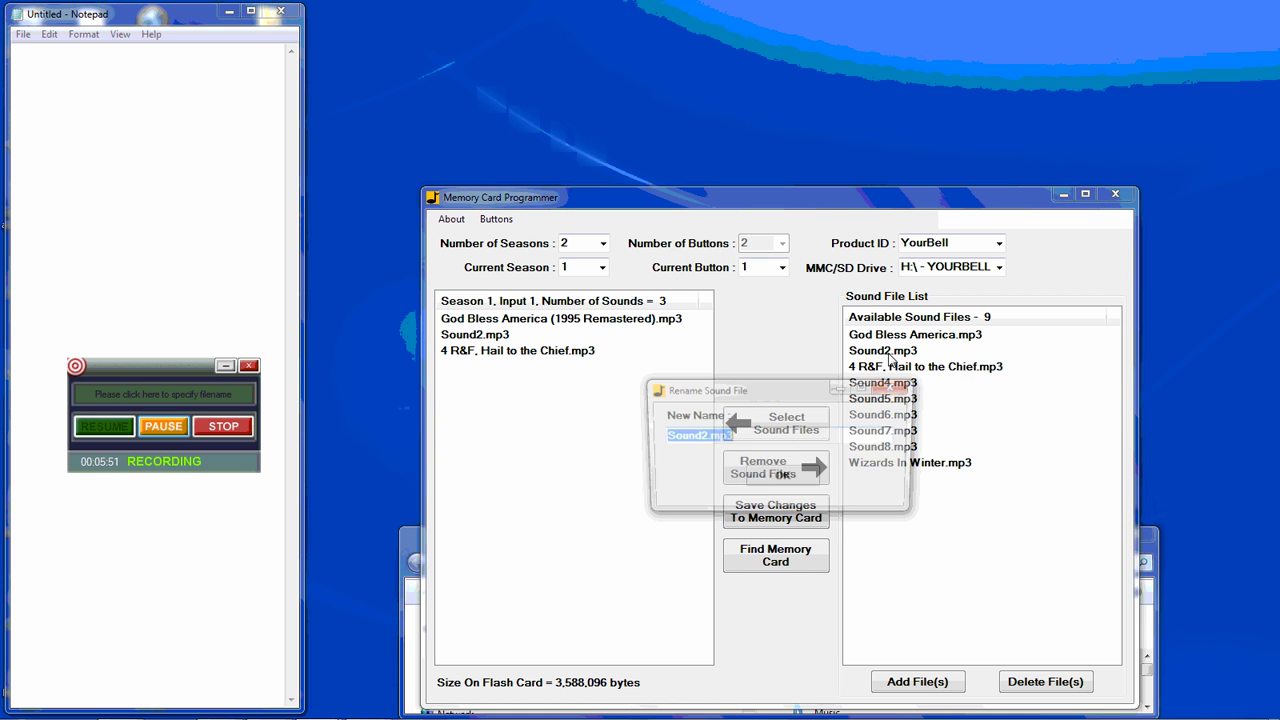
{"action": "left_click", "coordinate": [706, 441]}
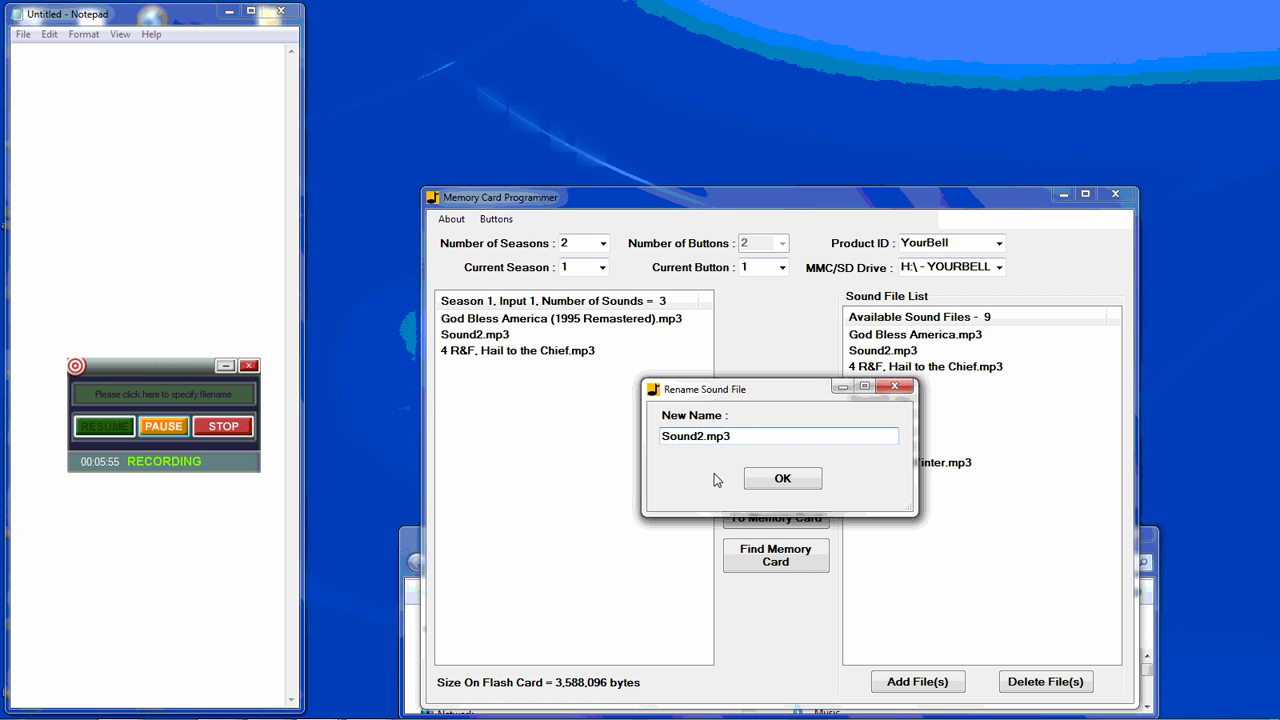
{"action": "key", "text": "BackSpace"}
{"action": "key", "text": "BackSpace"}
{"action": "key", "text": "BackSpace"}
{"action": "key", "text": "BackSpace"}
{"action": "key", "text": "BackSpace"}
{"action": "key", "text": "BackSpace"}
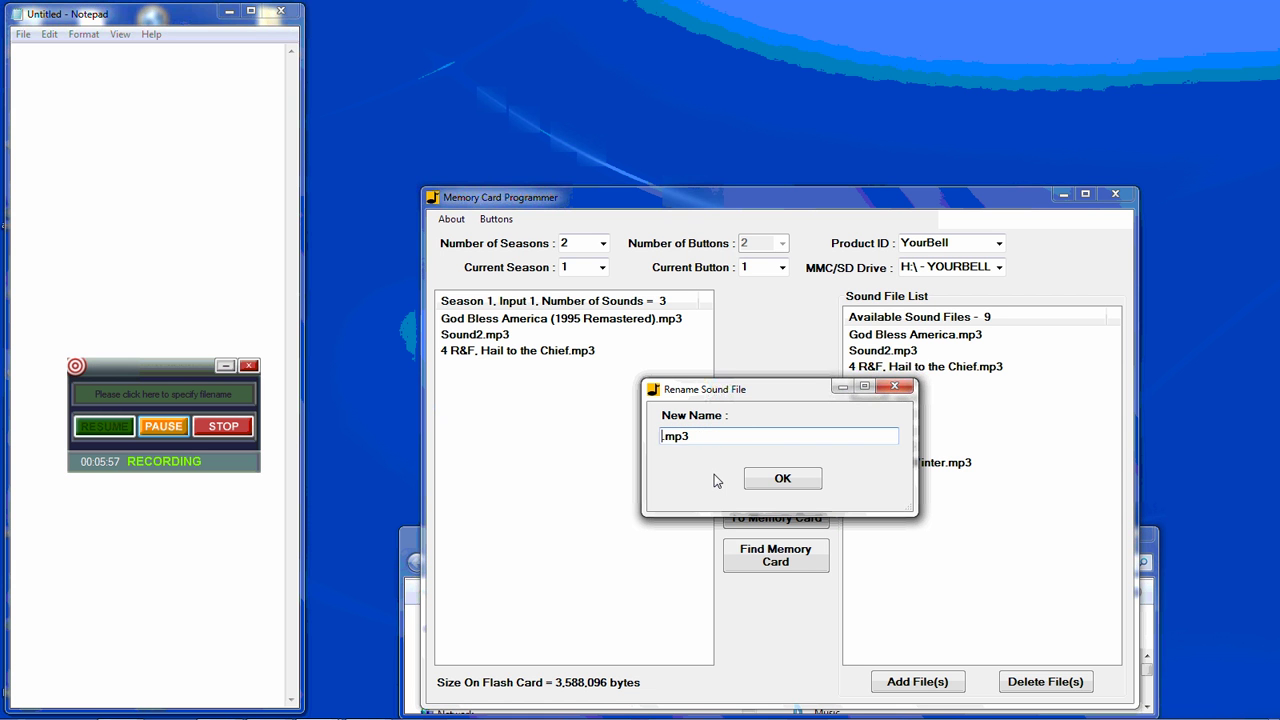
{"action": "type", "text": "Proud_To_Be_An_Ame"}
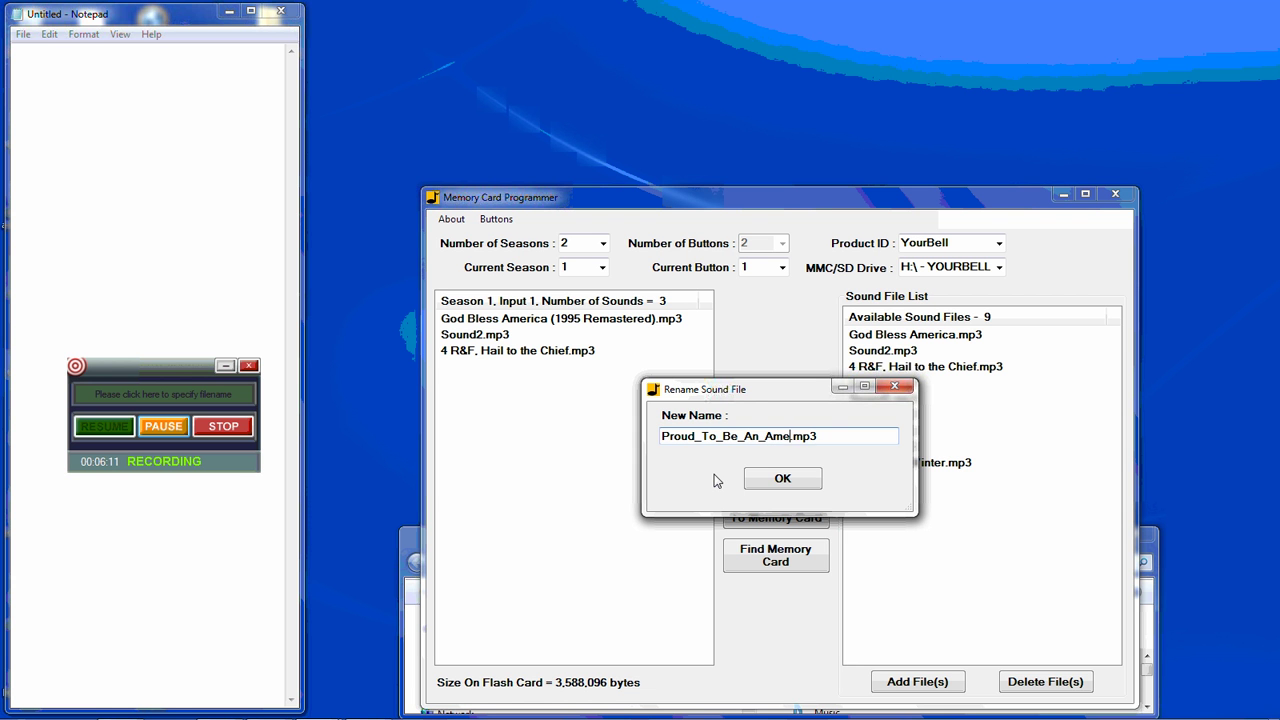
{"action": "type", "text": "rican"}
{"action": "left_click", "coordinate": [790, 480]}
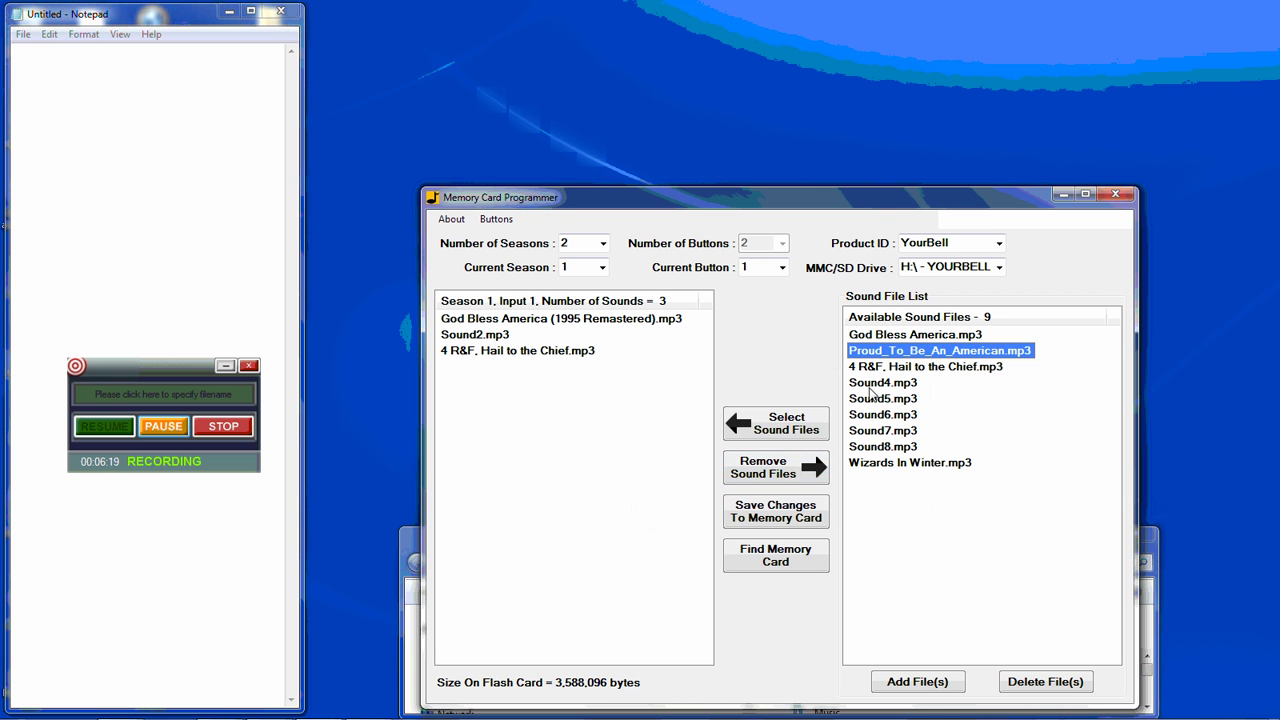
Rename "4 R&F, Hail to the Chief.mp3" in the available sound files to Hail to the Chief.mp3
{"action": "double_click", "coordinate": [904, 370]}
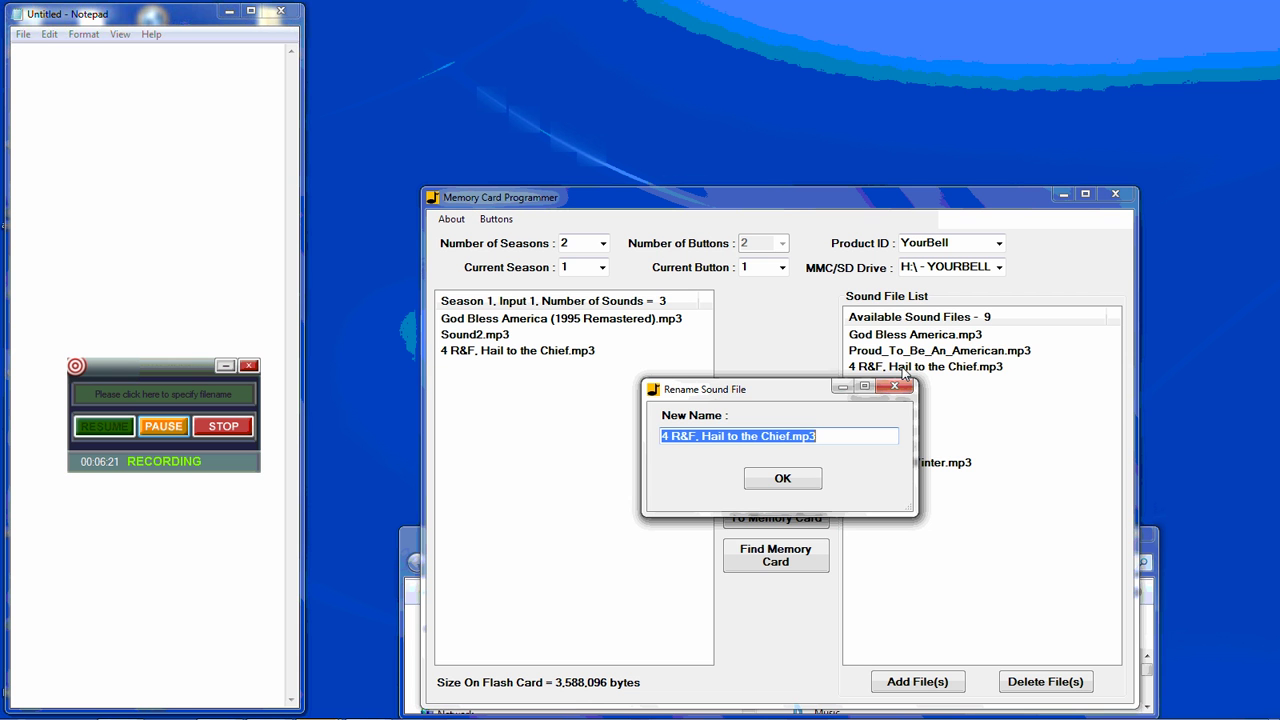
{"action": "left_click", "coordinate": [783, 478]}
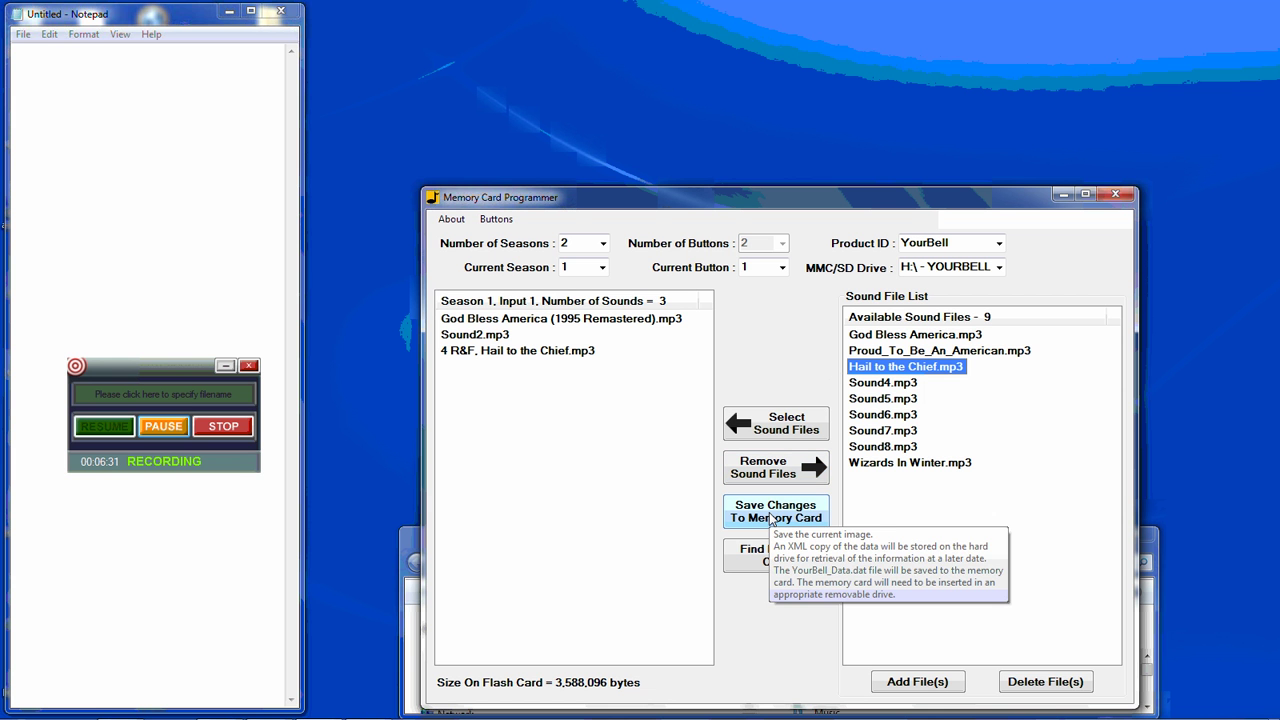
Save the renamed sound files to the memory card, and reload the card to update the season 1 list
{"action": "left_click", "coordinate": [771, 519]}
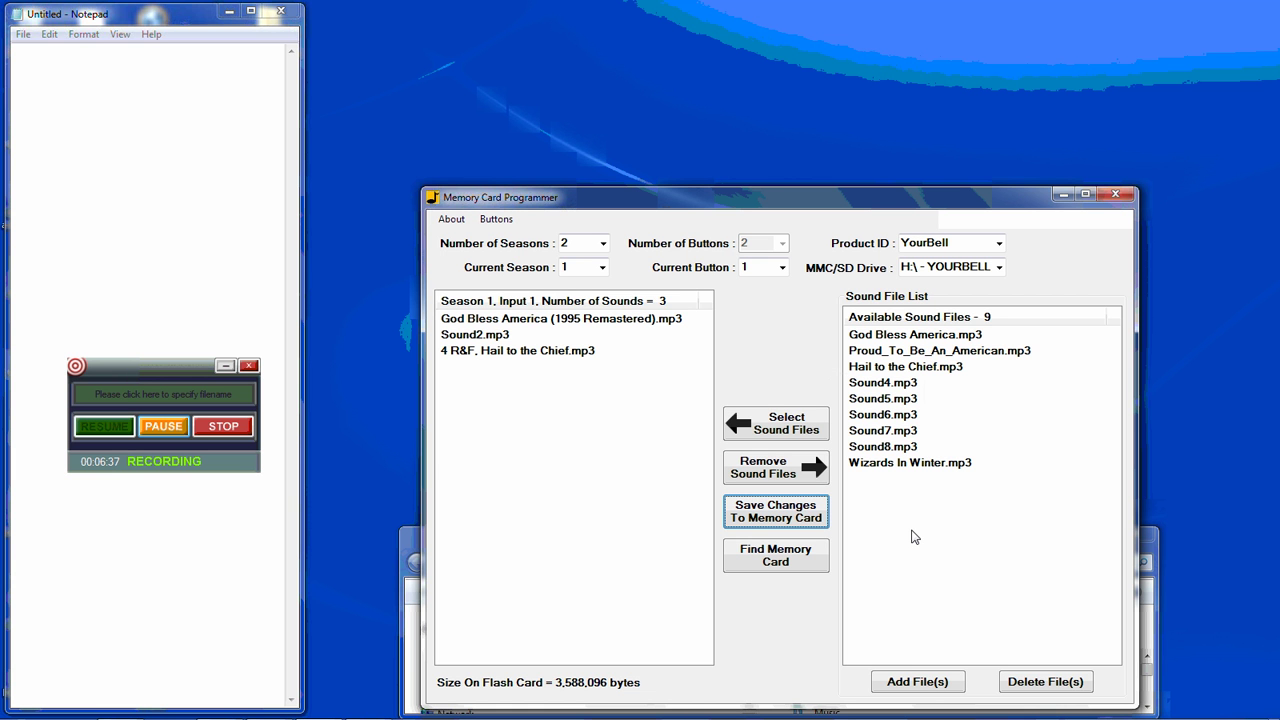
{"action": "left_click", "coordinate": [776, 563]}
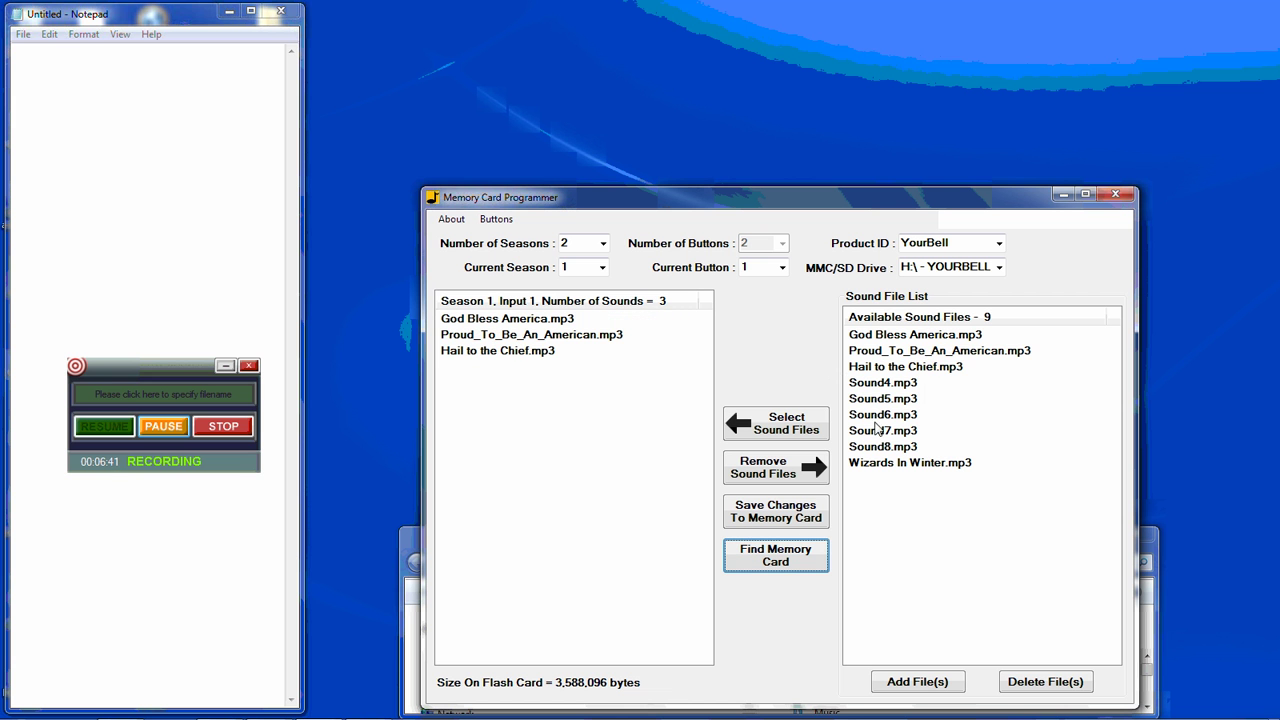